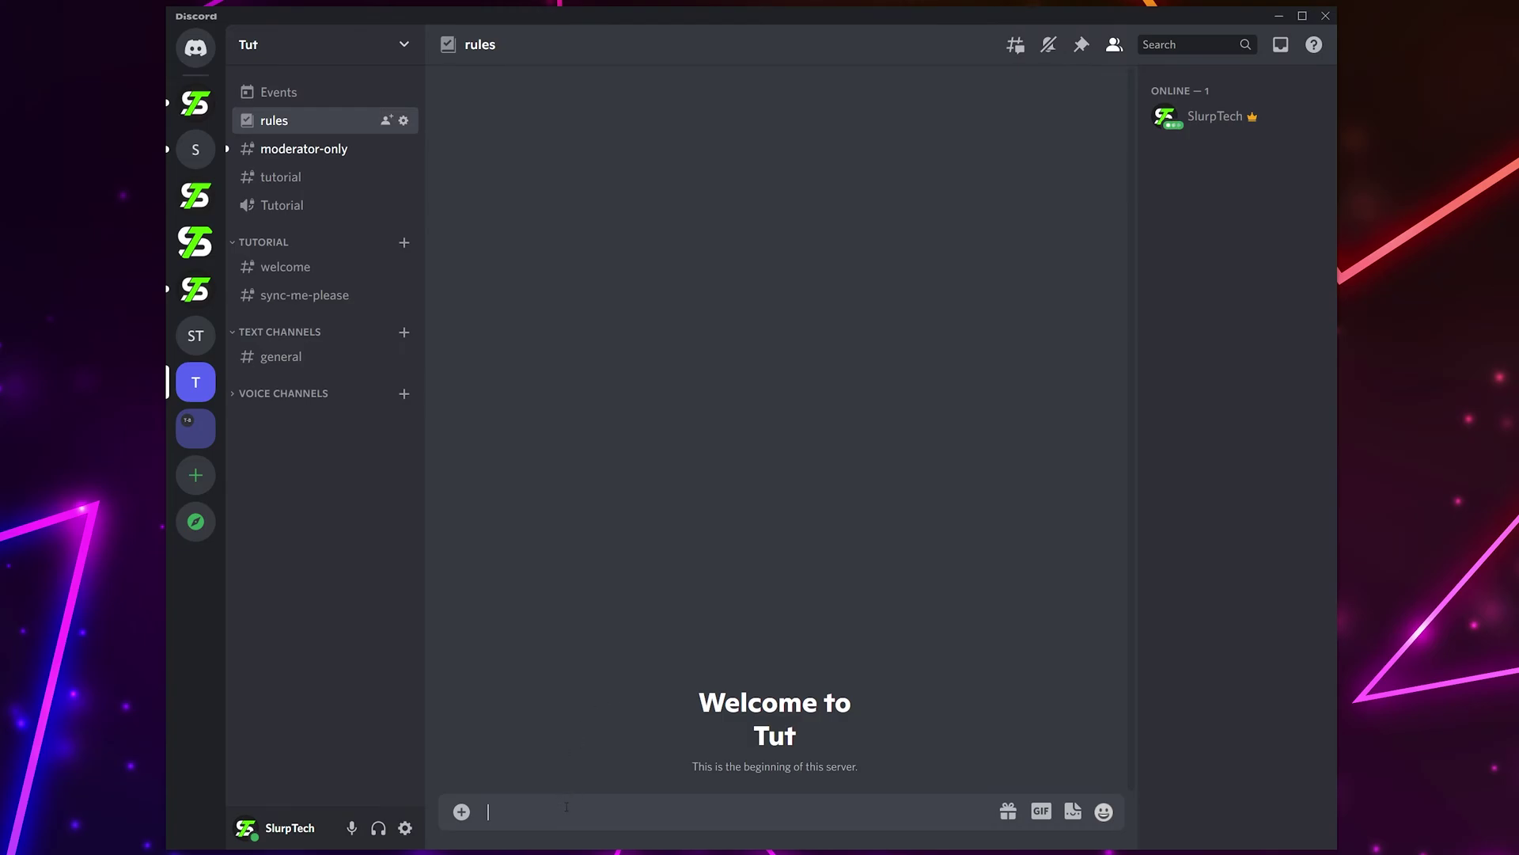
Step: Create a new role named Bots in the Tut server's settings
key(BackSpace)
click(355, 55)
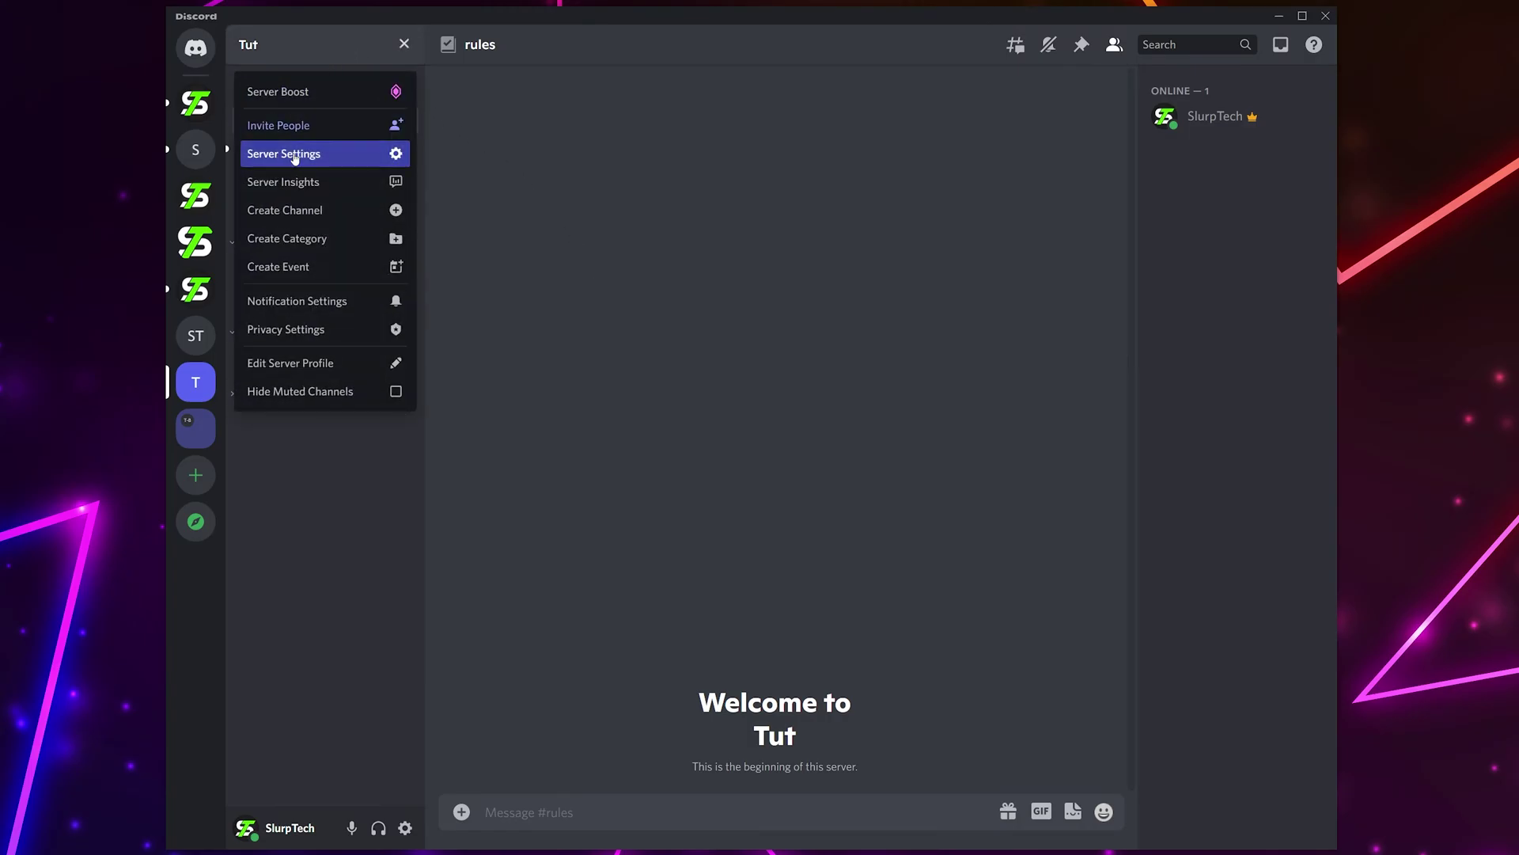
click(293, 155)
click(368, 138)
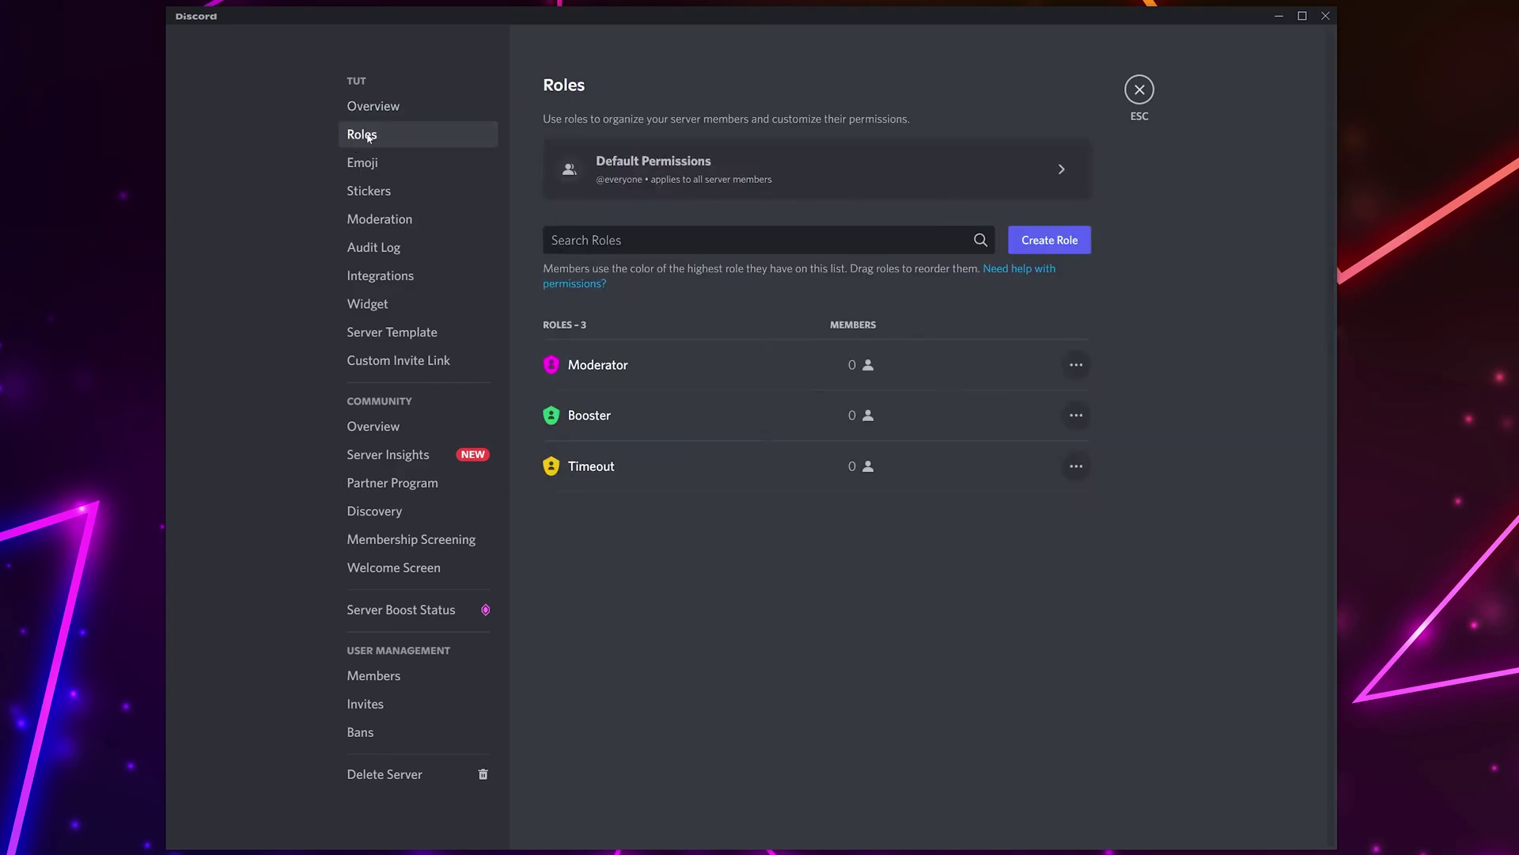
click(1069, 247)
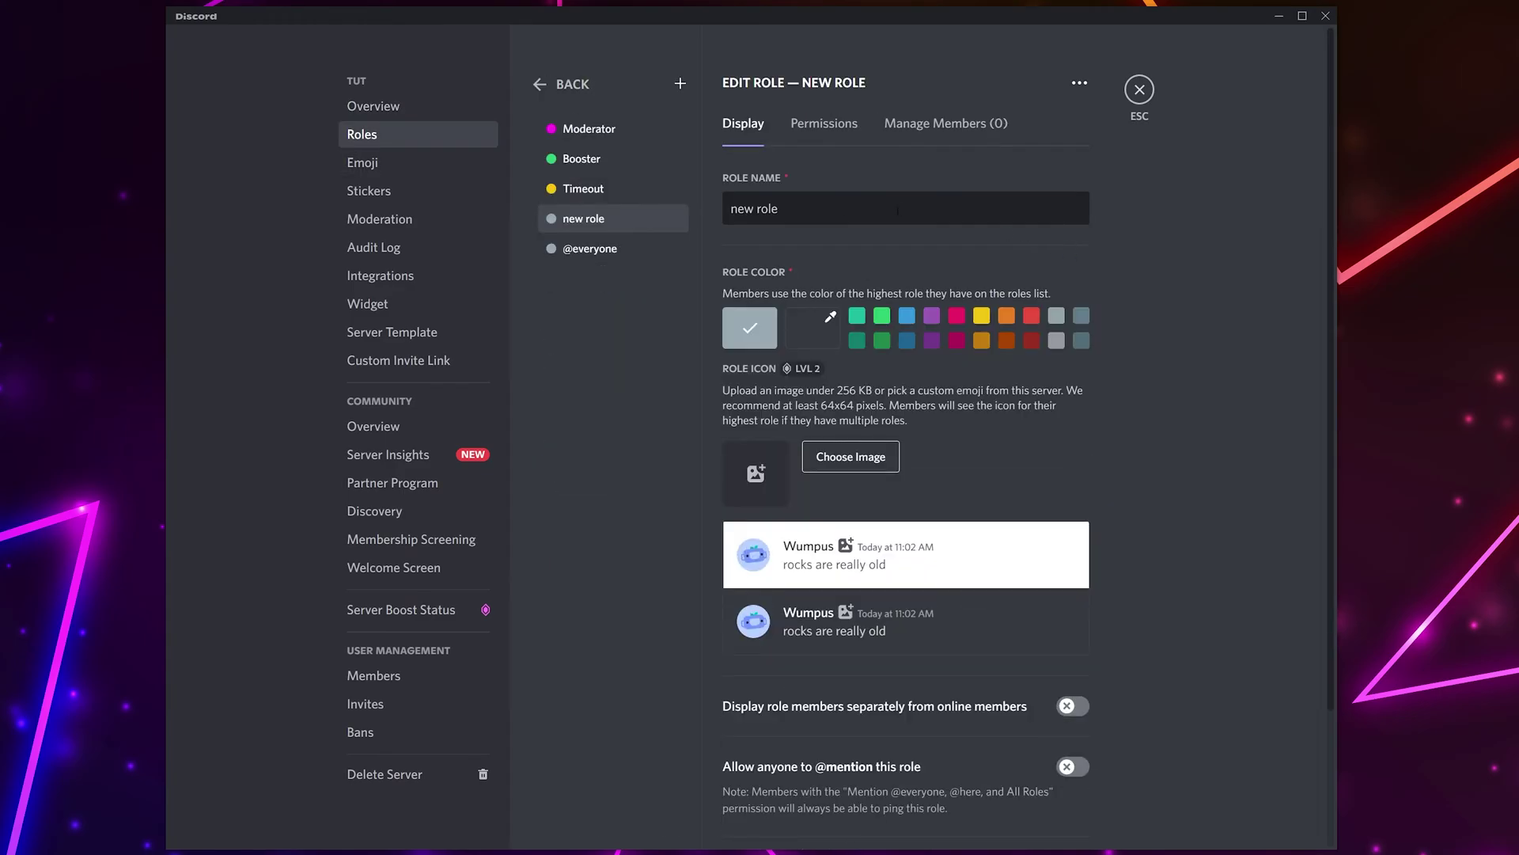
text(Bot)
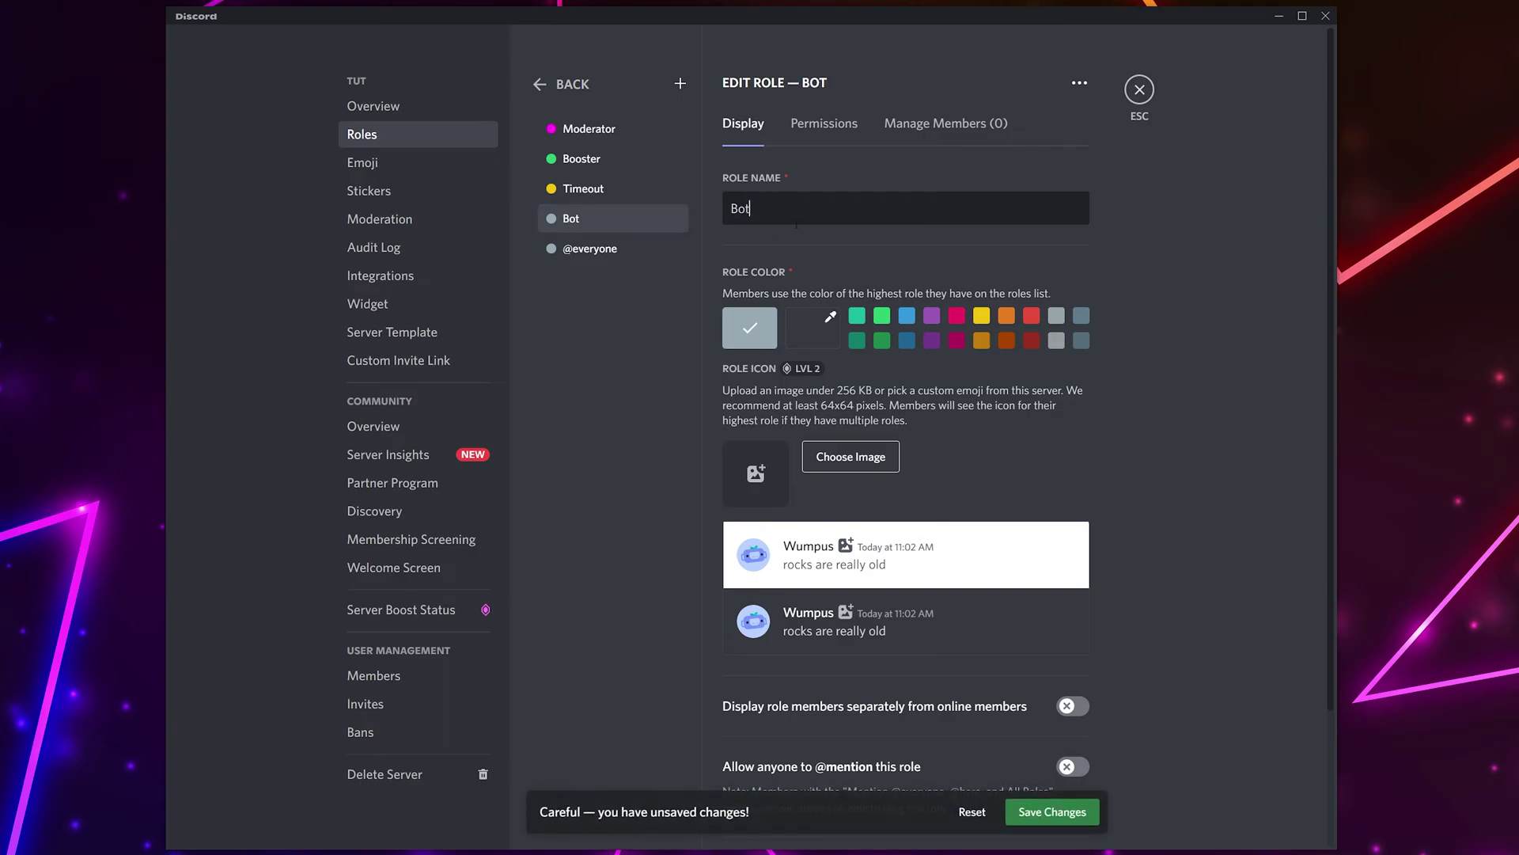
text(s)
Step: Set the Bots role's color to a custom light blue, #0ebbff
click(858, 317)
click(955, 318)
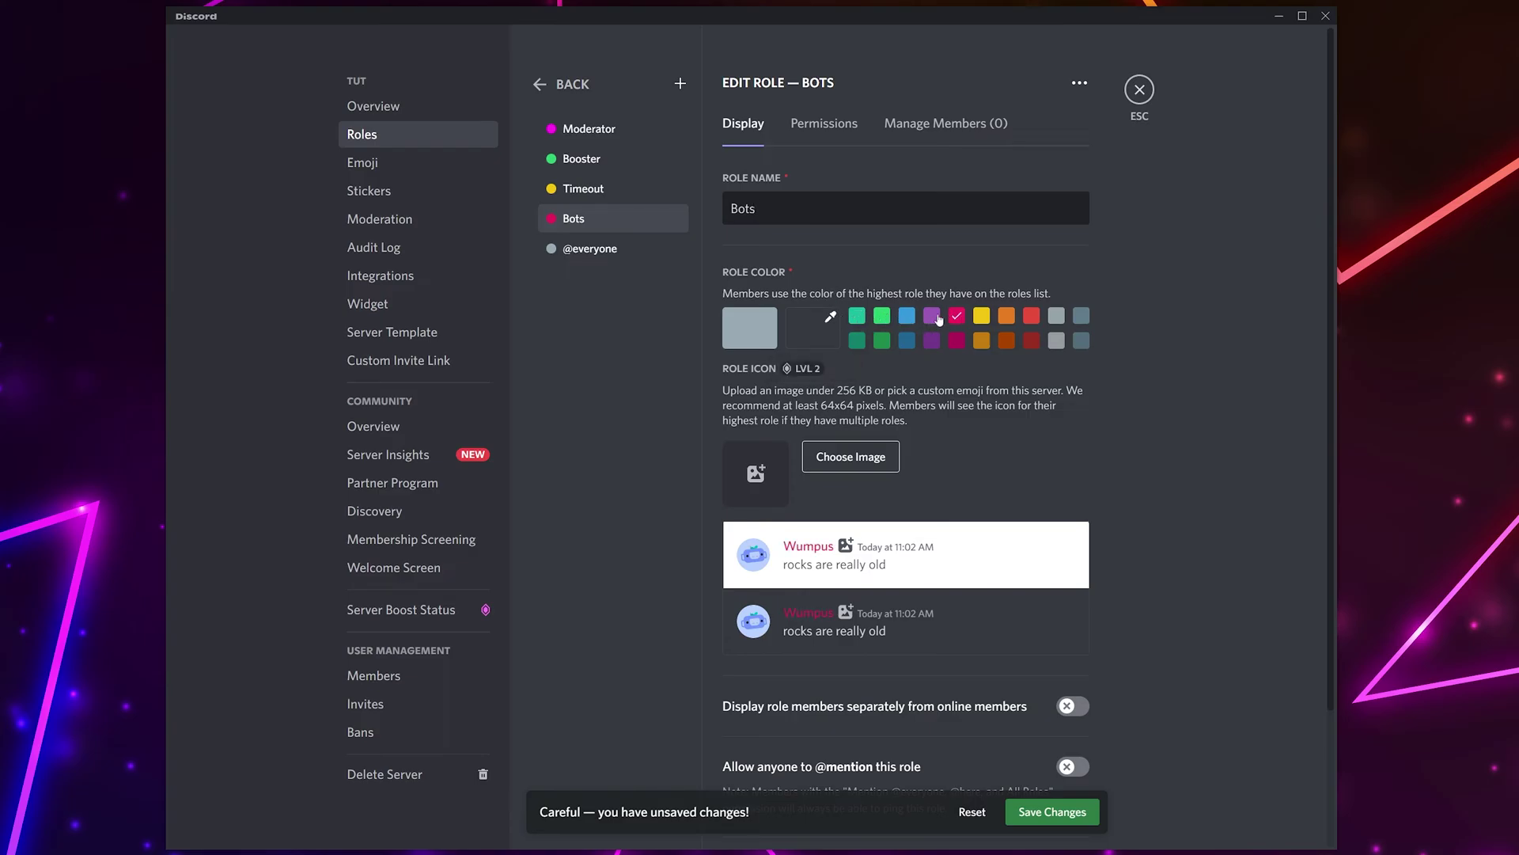
click(815, 331)
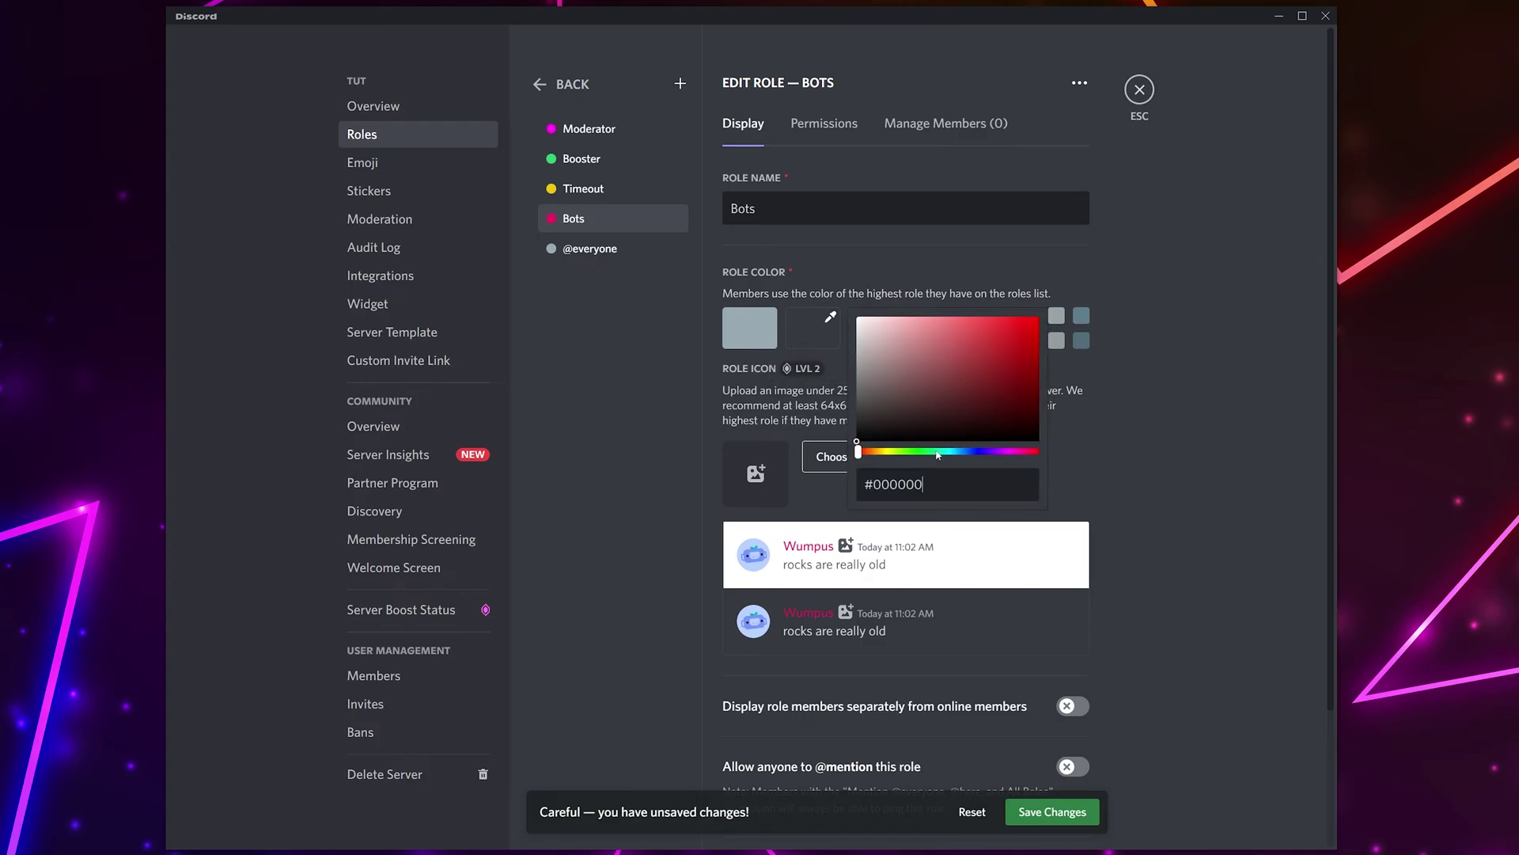
drag(937, 454, 959, 455)
drag(1008, 374, 1030, 316)
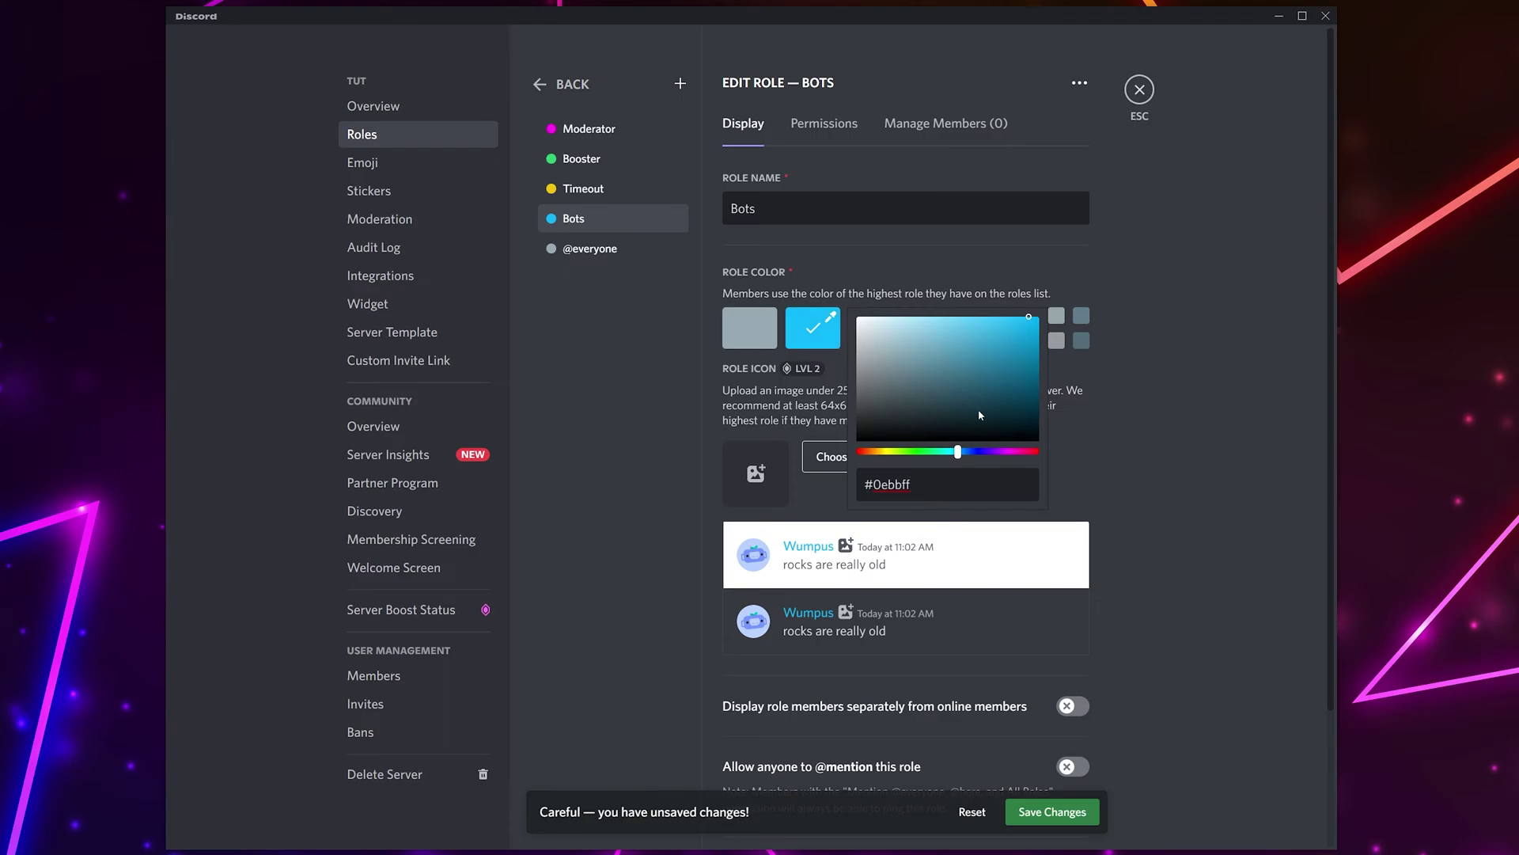
click(1120, 357)
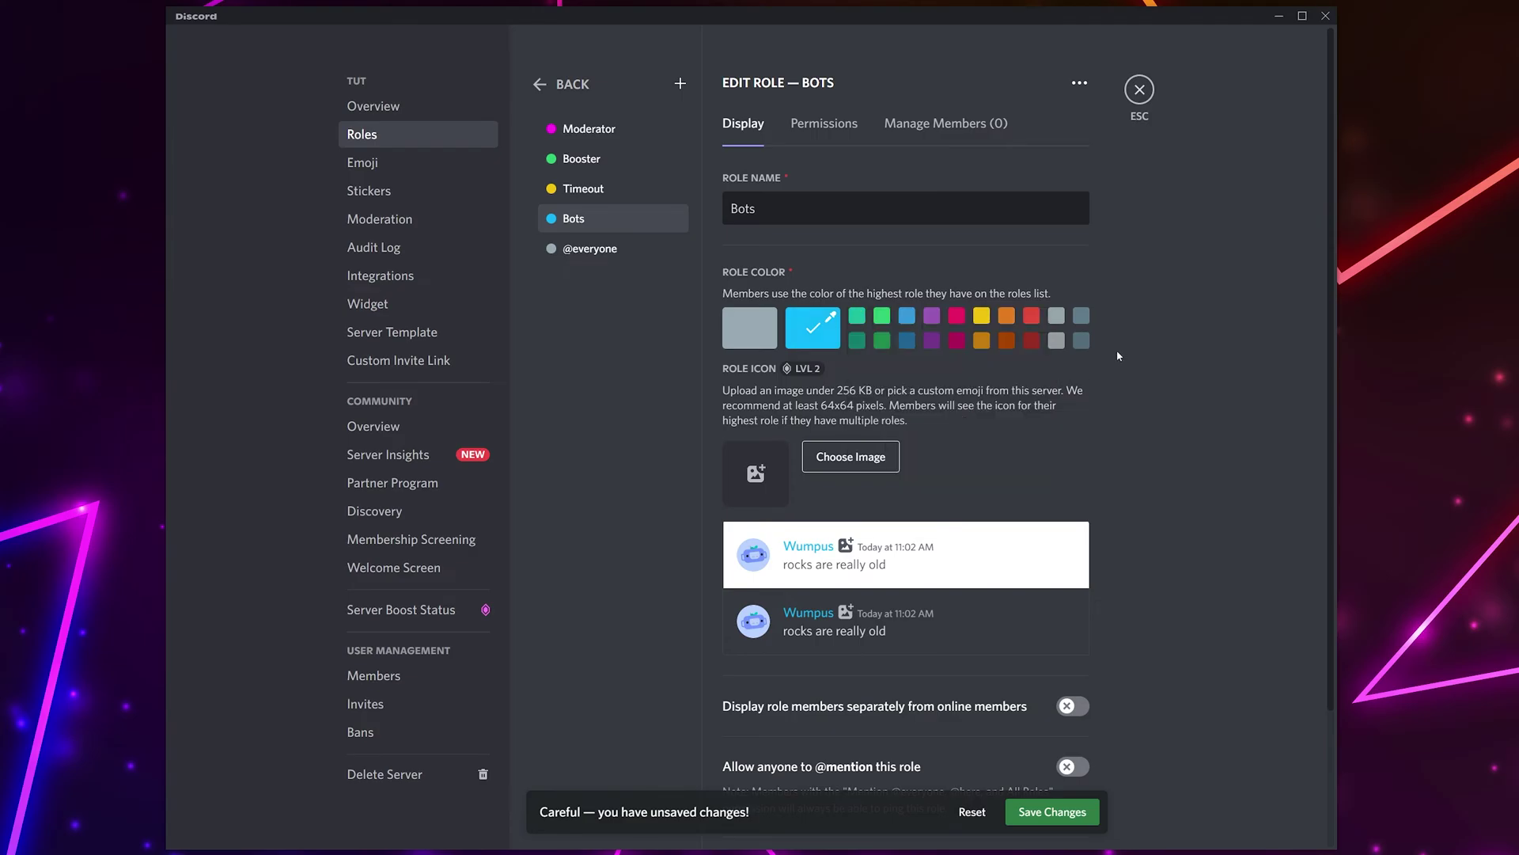
Step: Display the Bots role's members separately from online members and clear all of the role's permissions
scroll(1084, 380, down, 2)
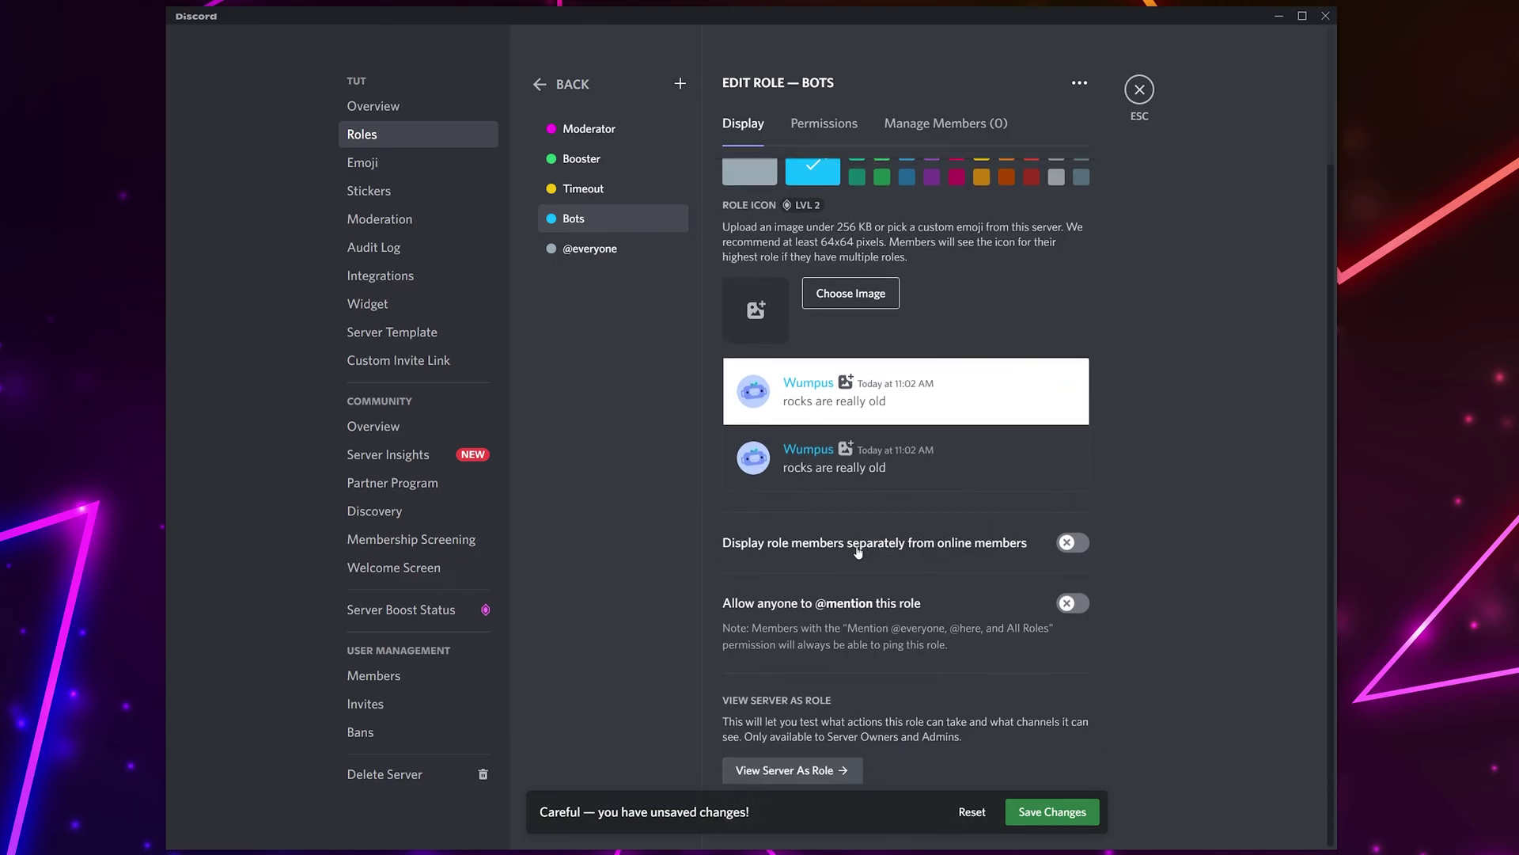
click(1080, 545)
click(822, 126)
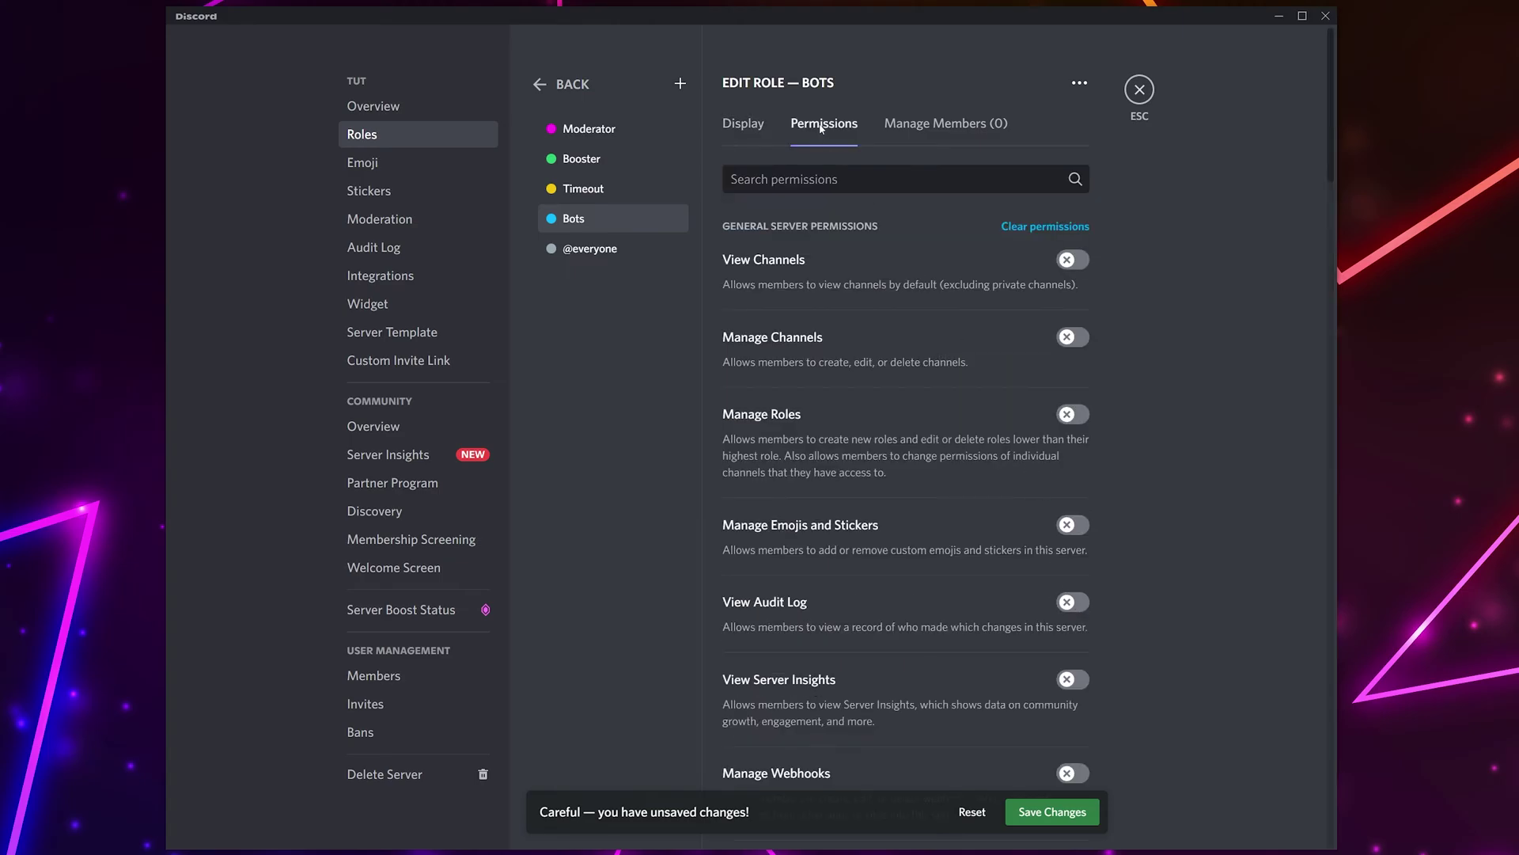
click(1024, 229)
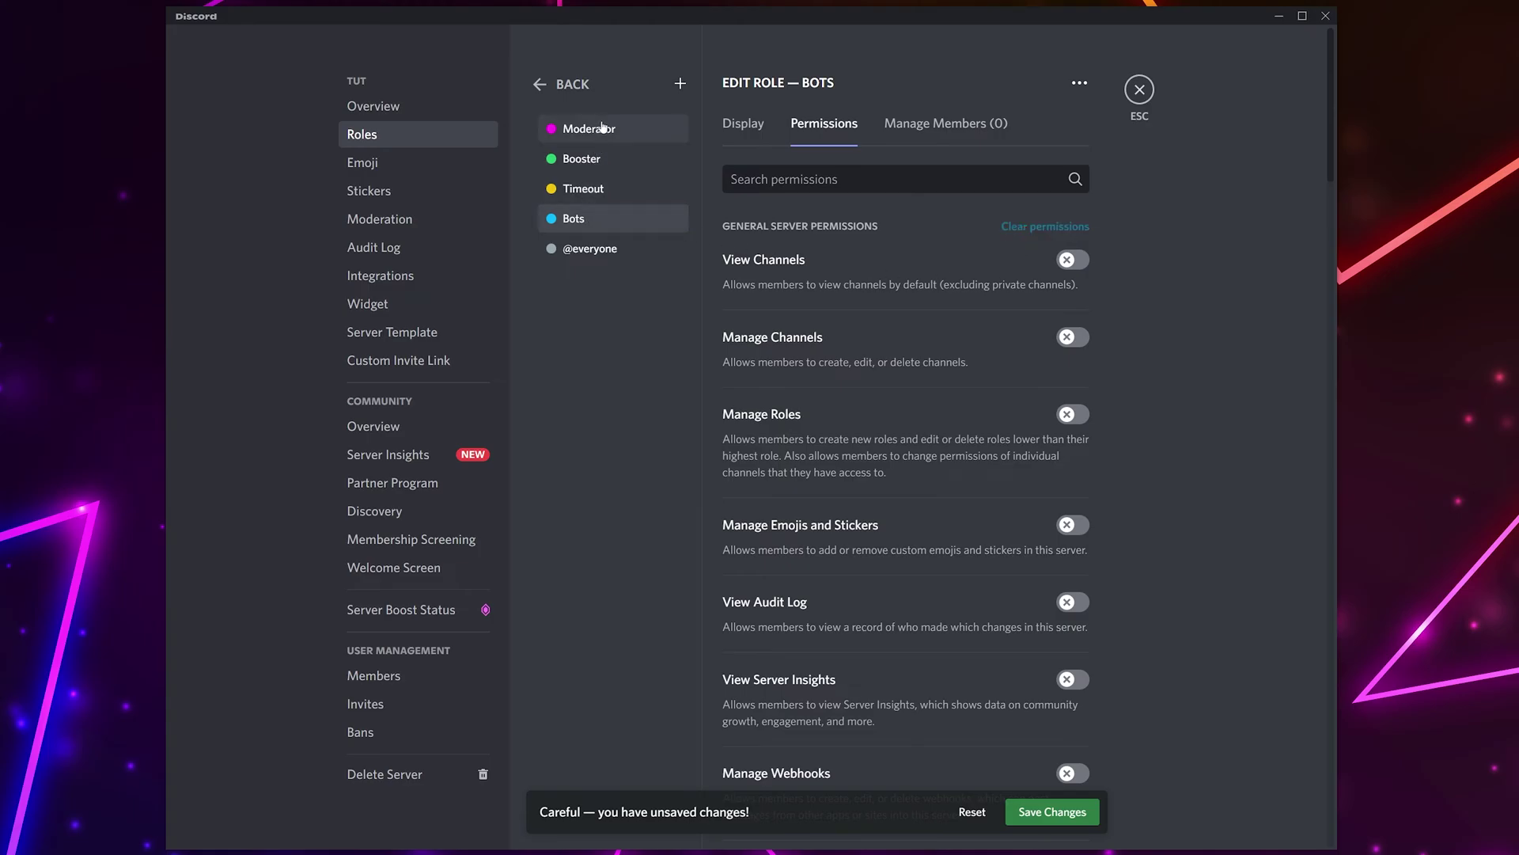
Step: Move the Bots role directly below Moderator in the role order, save the changes and leave the server settings
drag(582, 223, 589, 153)
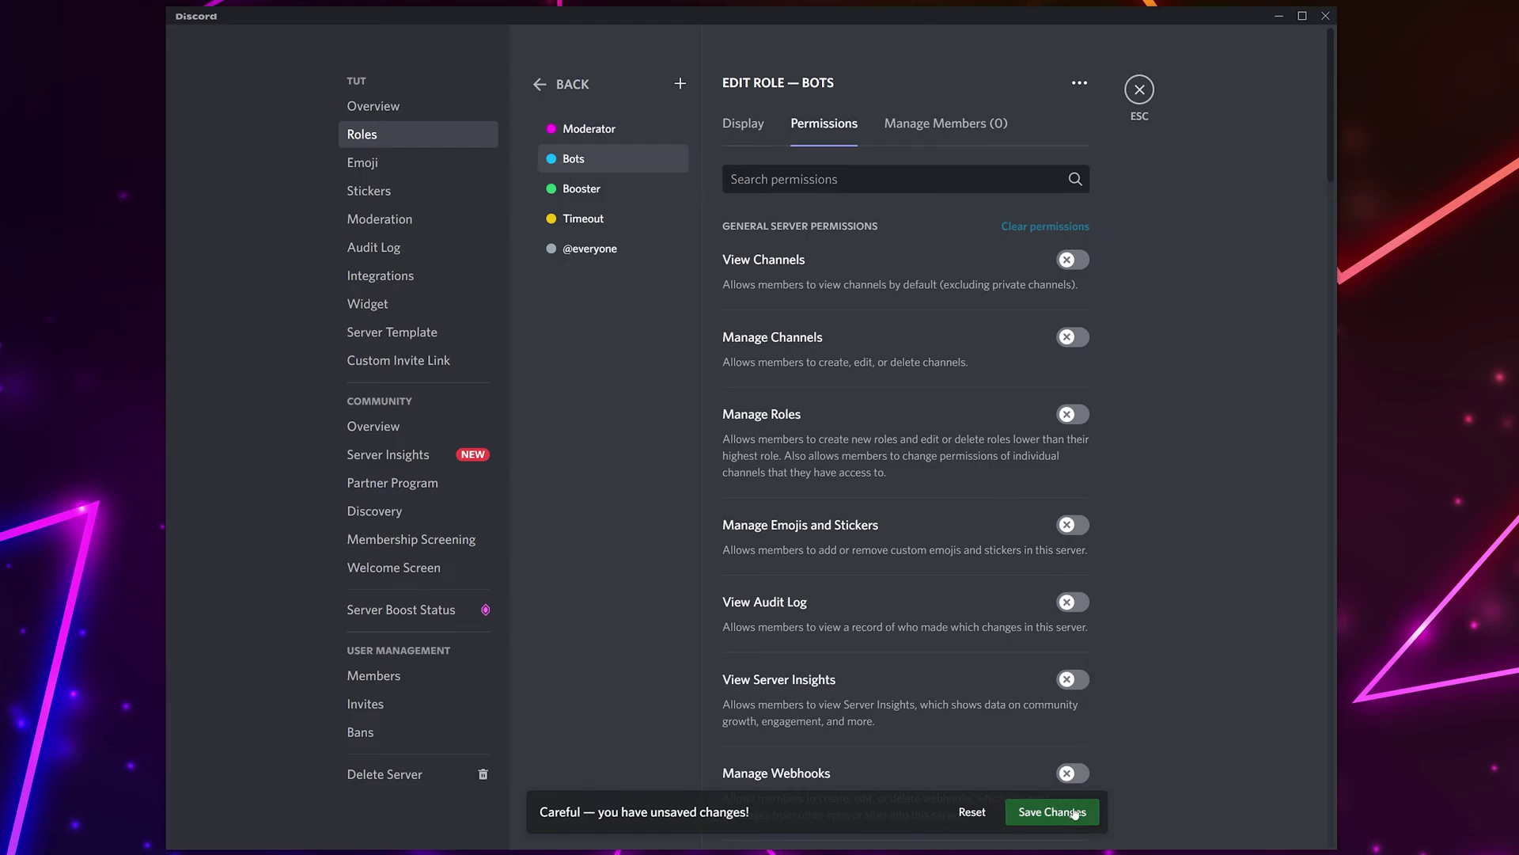
click(1140, 92)
click(1140, 91)
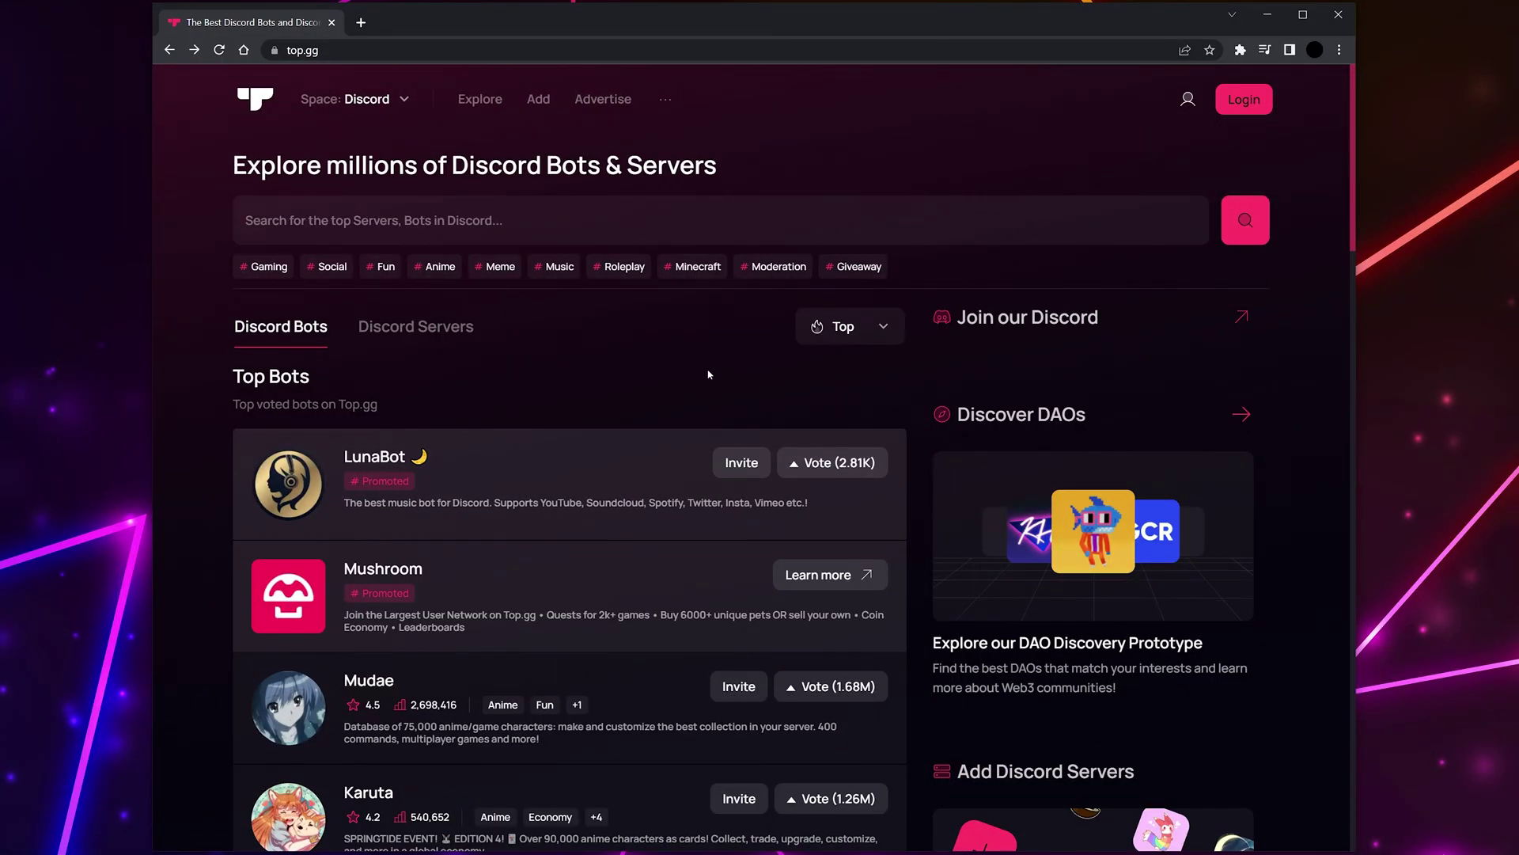
Step: Switch to the browser, load top.gg and look through its list of top Discord bots
click(726, 47)
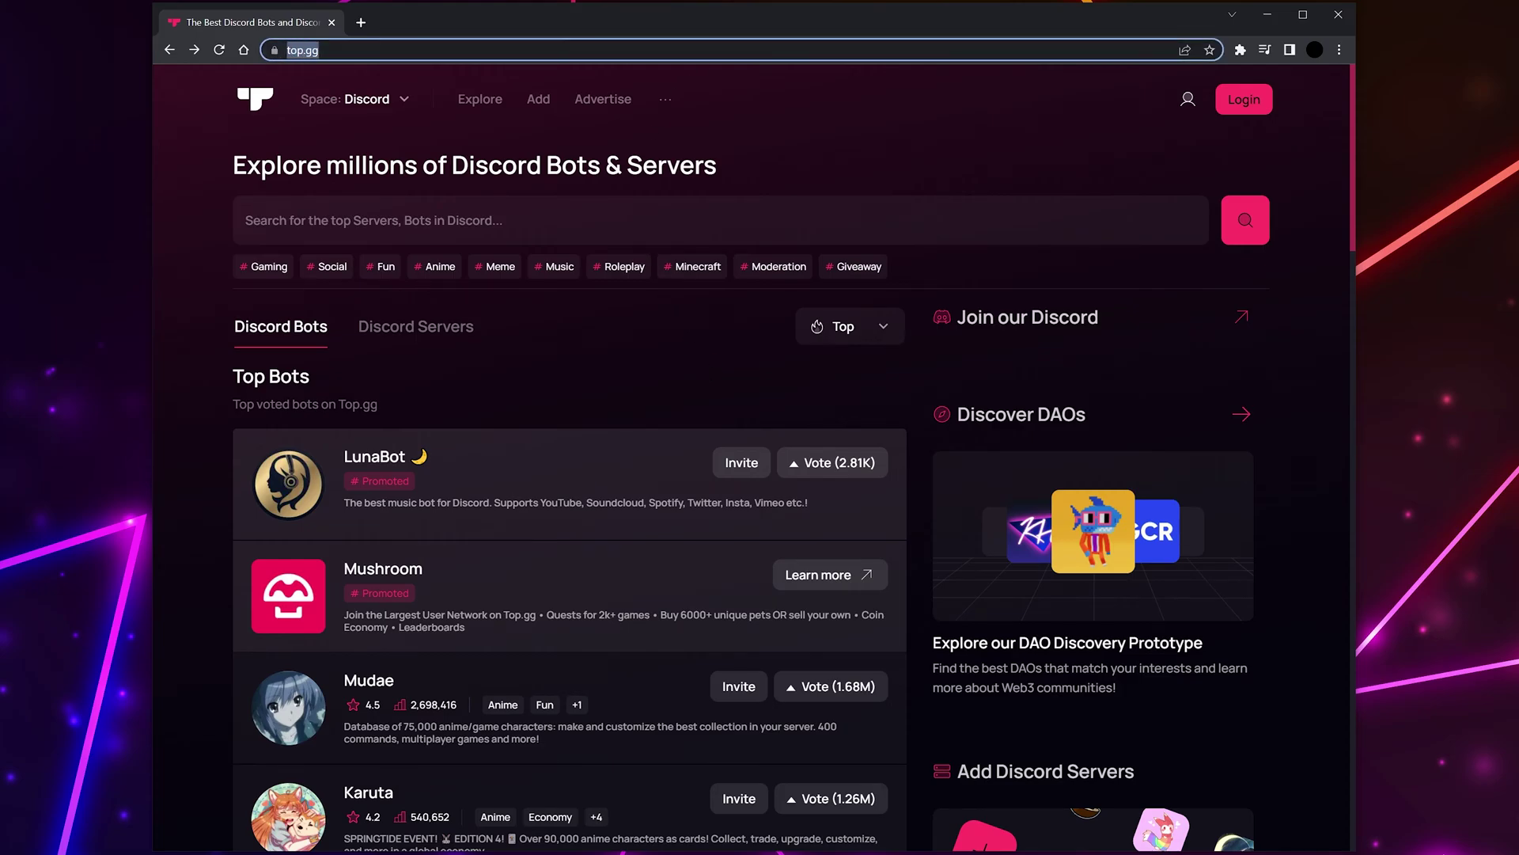
key(Return)
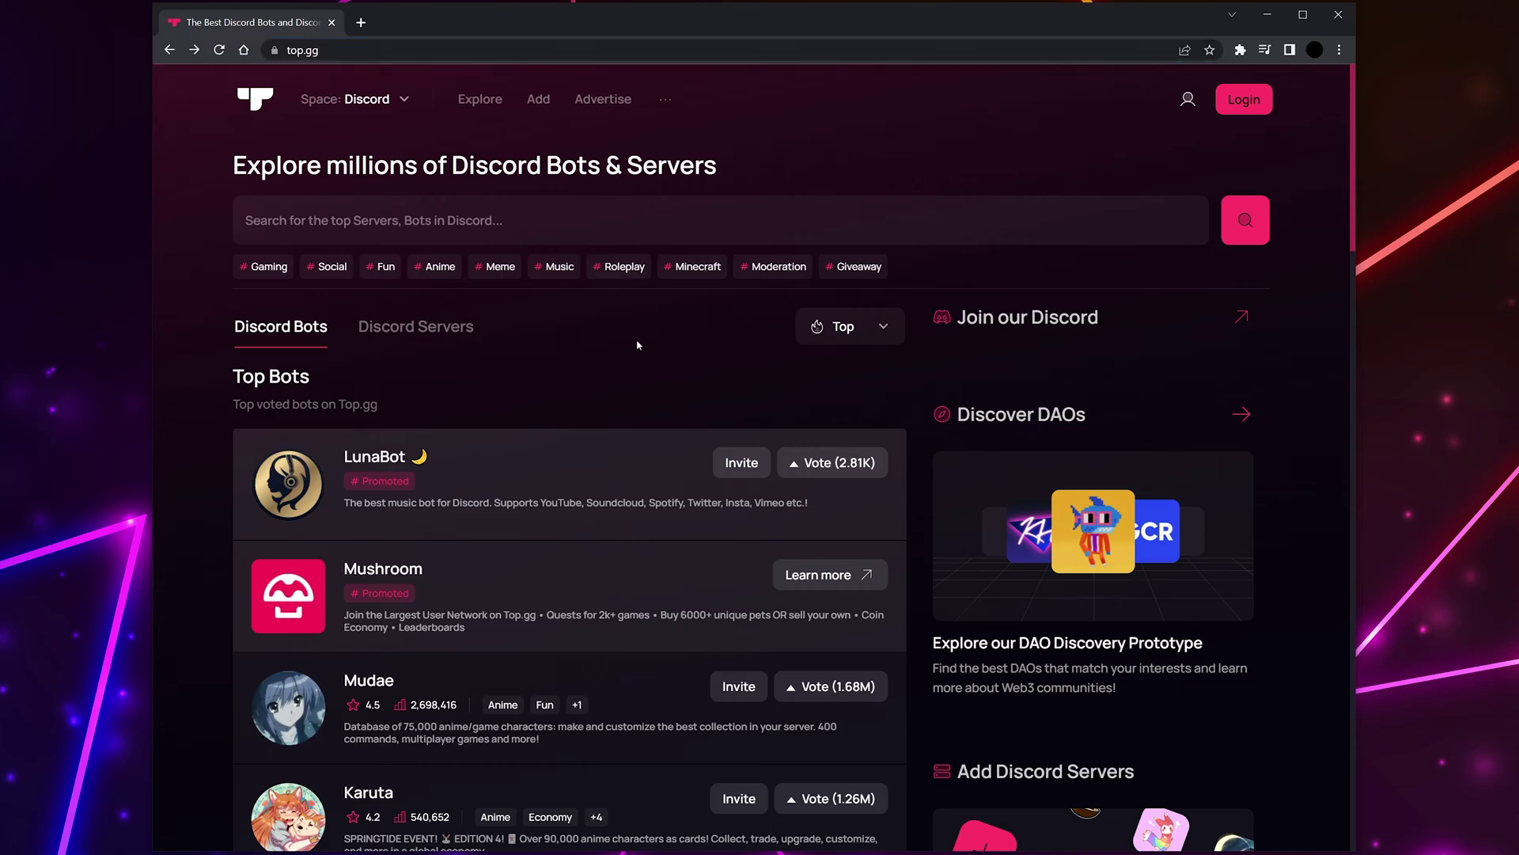
scroll(637, 345, down, 2)
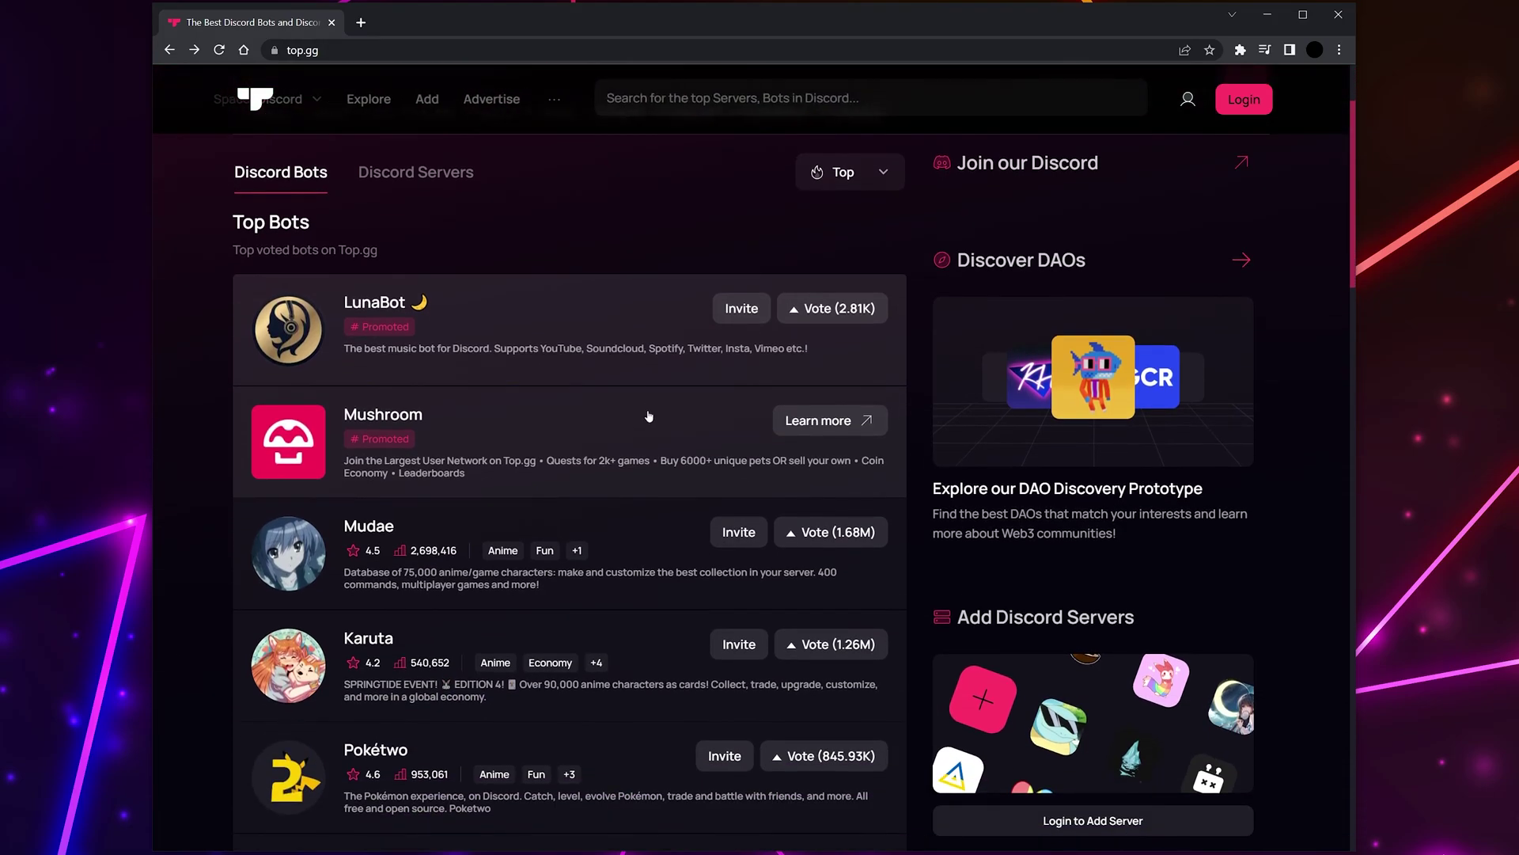
scroll(764, 416, down, 3)
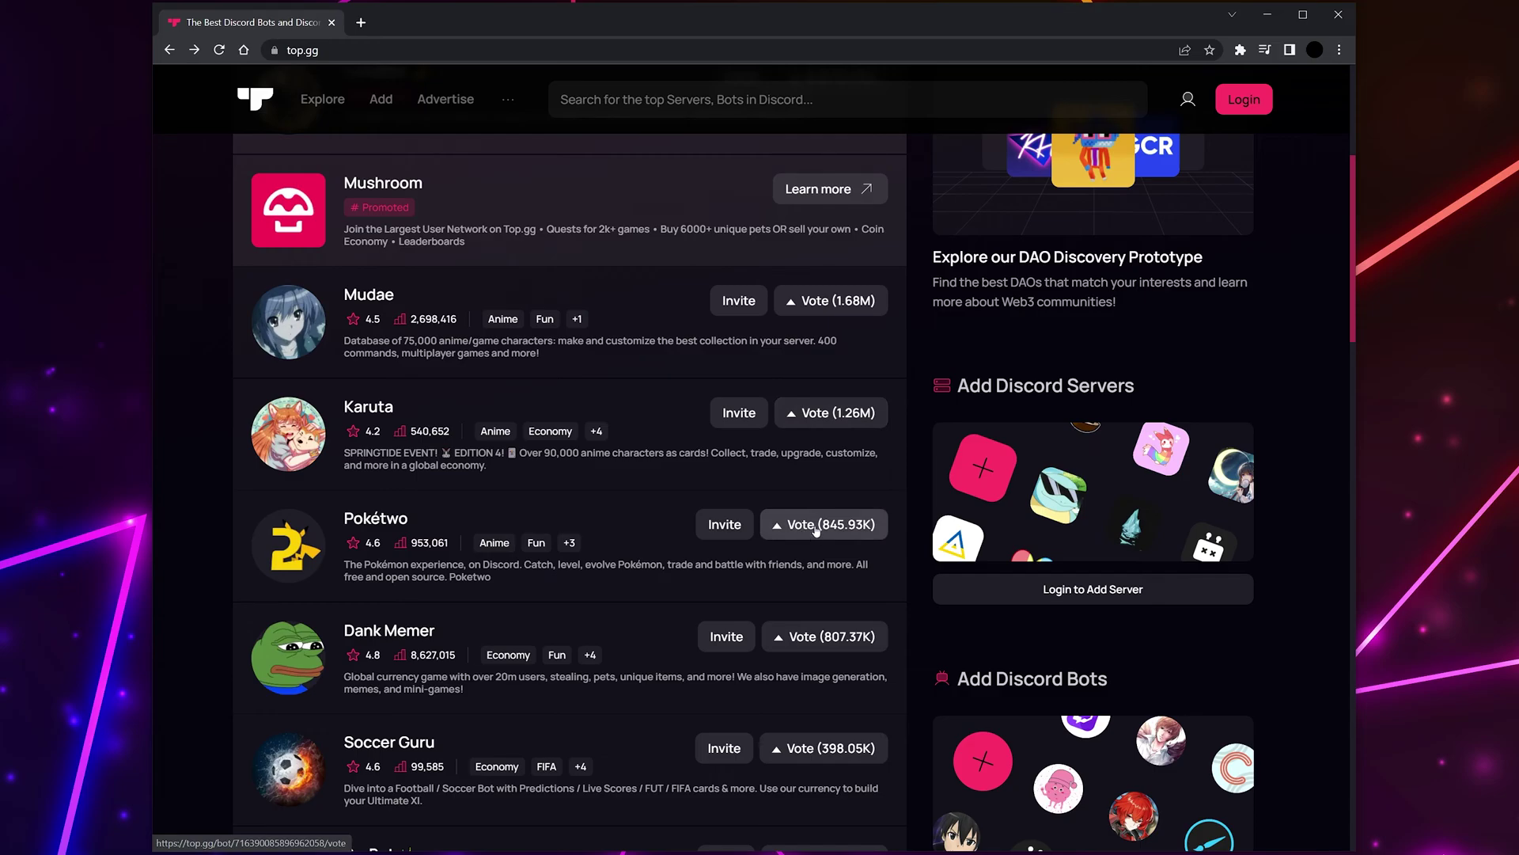
scroll(669, 526, up, 5)
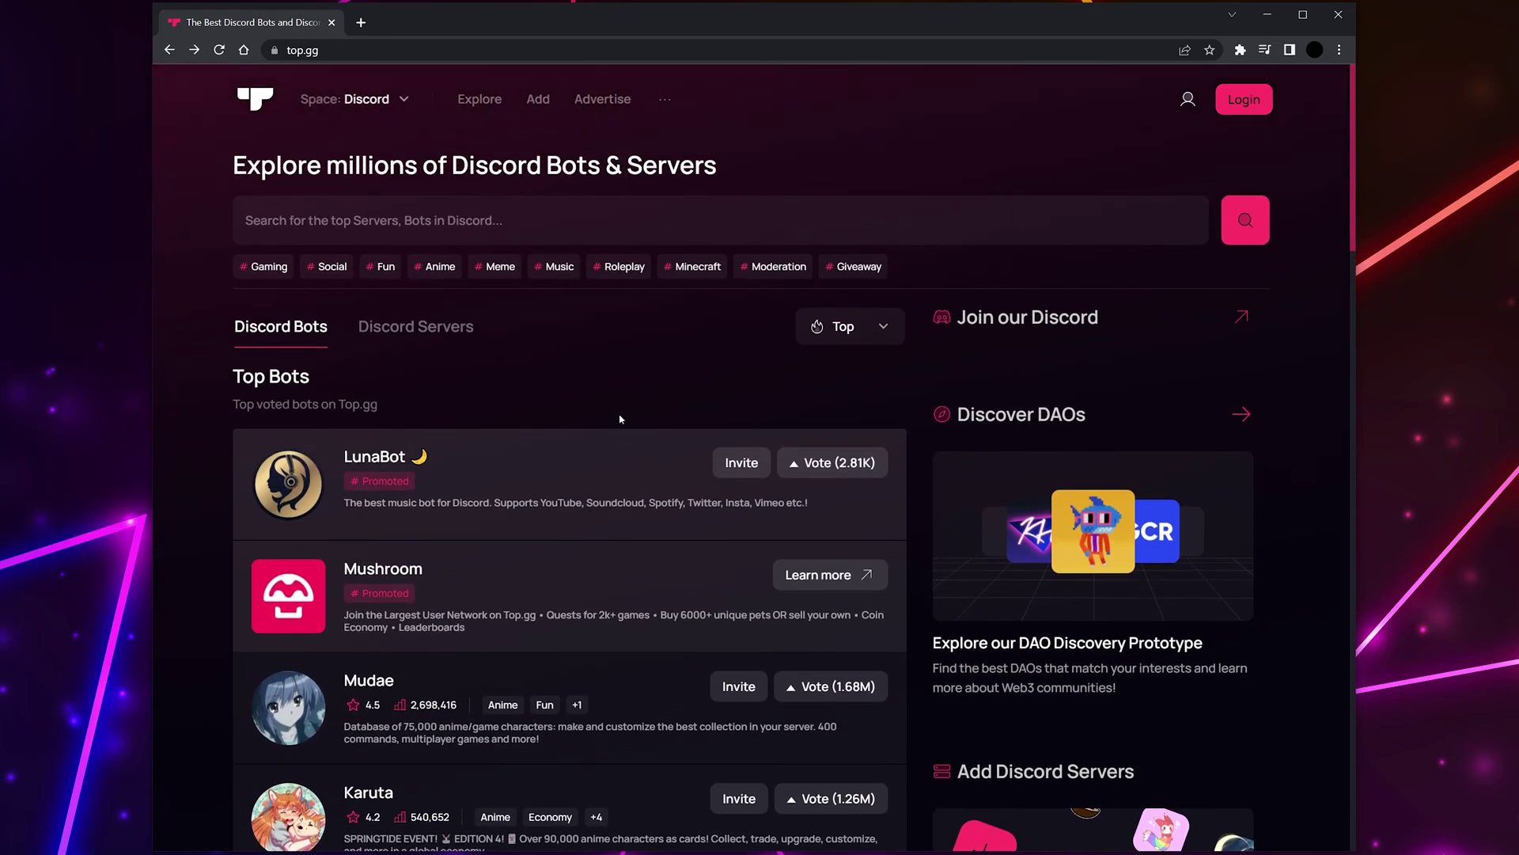
Step: Check the bot list's sorting options, the search field and the category tags on top.gg
click(858, 337)
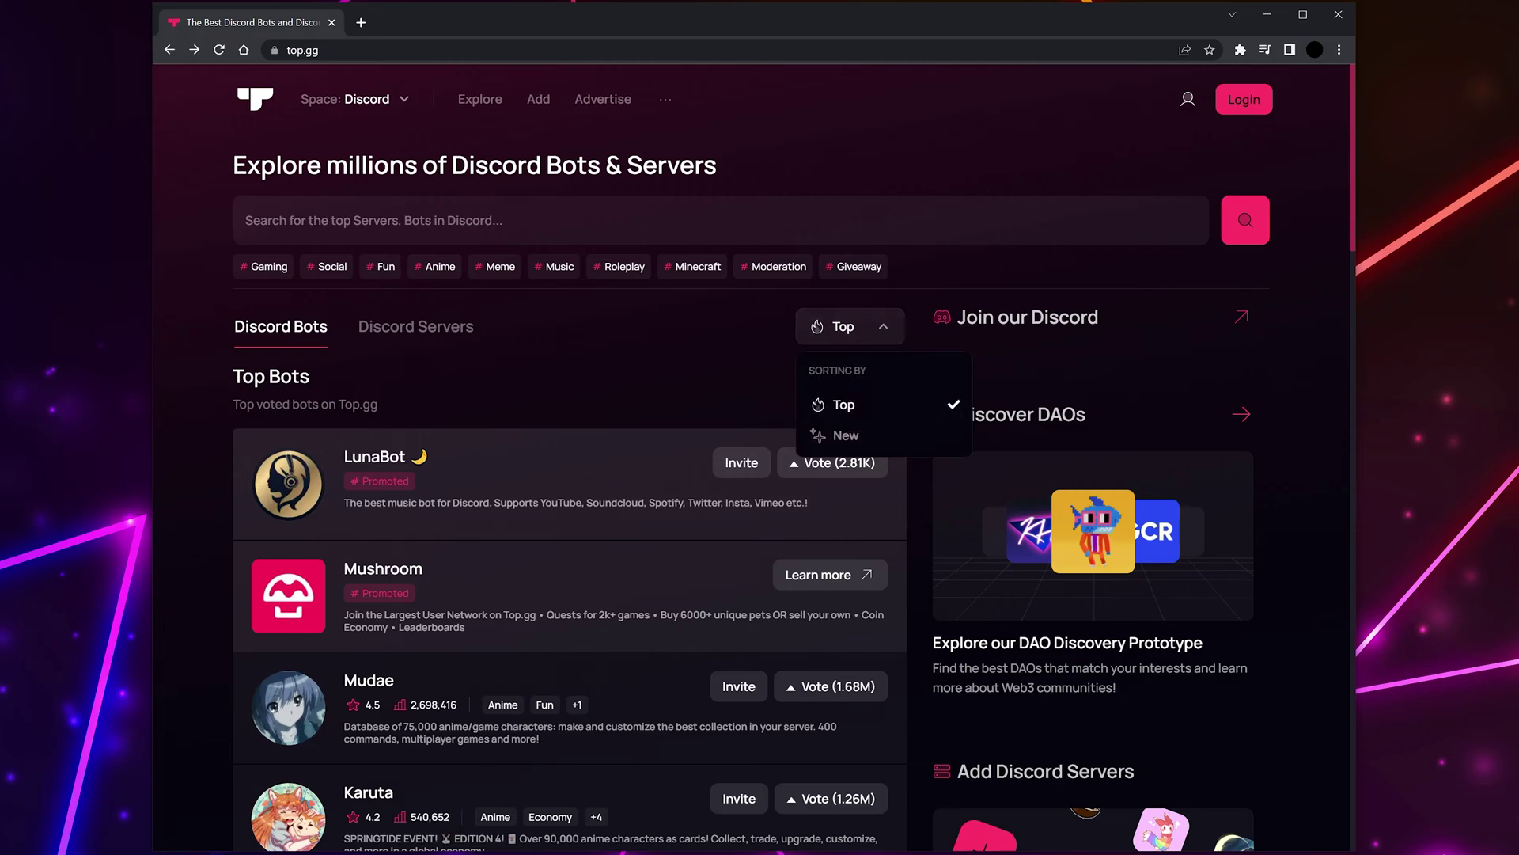
click(702, 370)
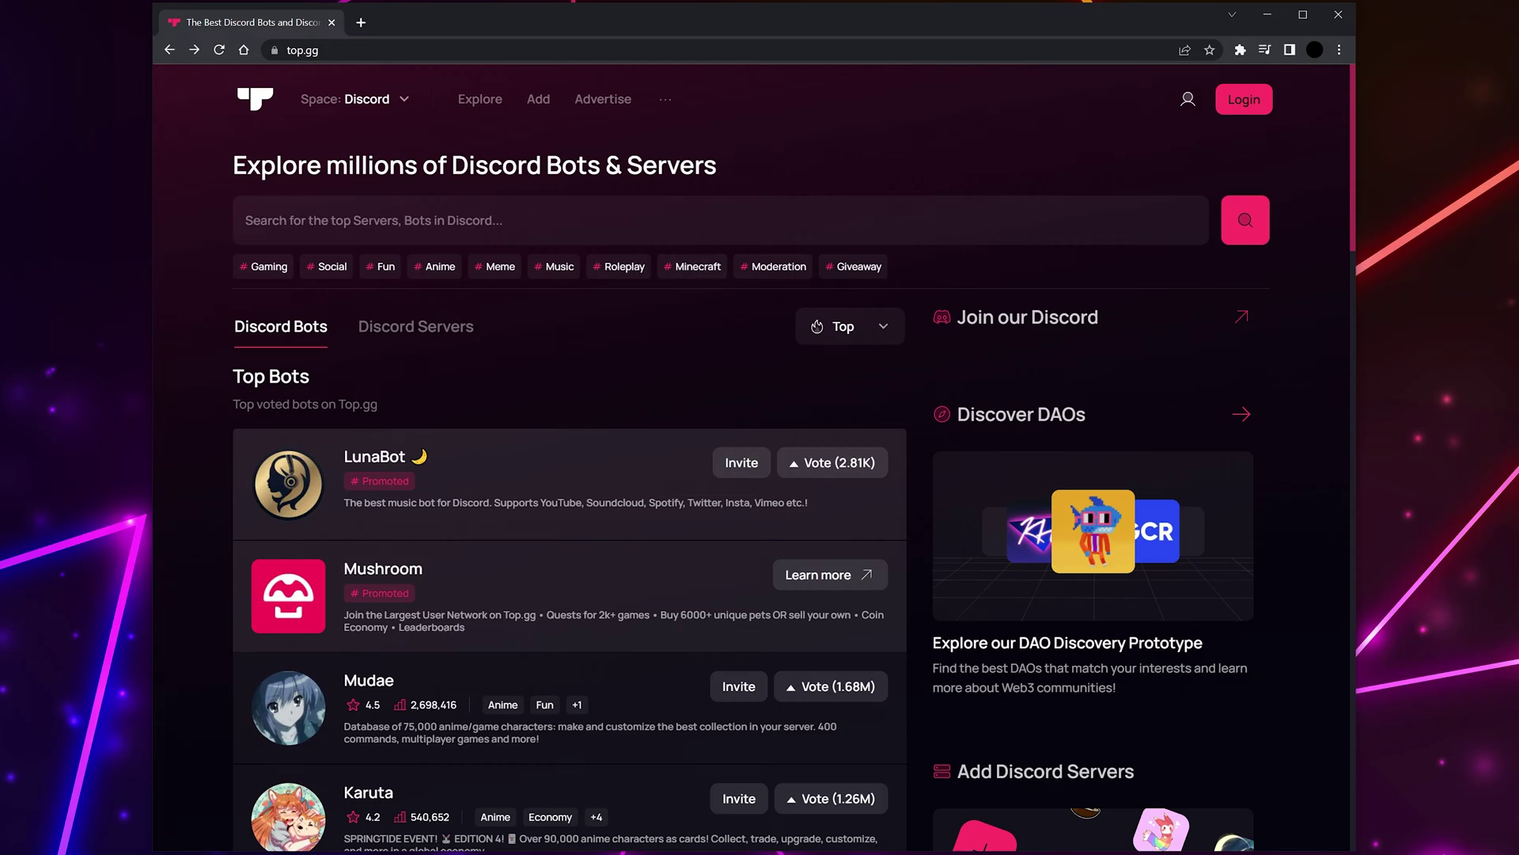
click(712, 220)
click(192, 290)
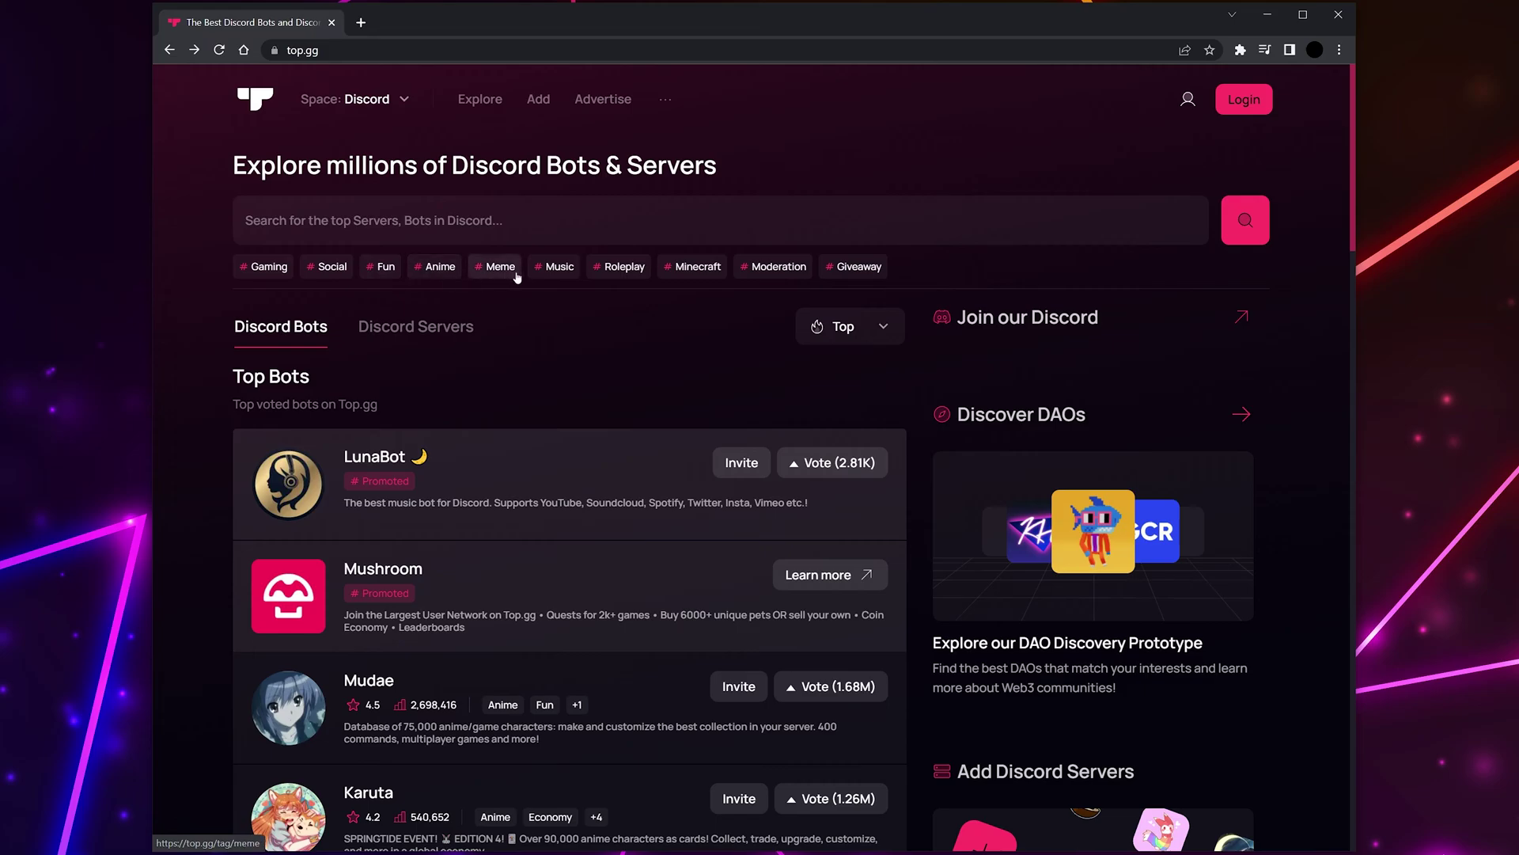
Step: Open the Dank Memer bot's page from the top bots list and read through its overview and details
scroll(652, 468, down, 5)
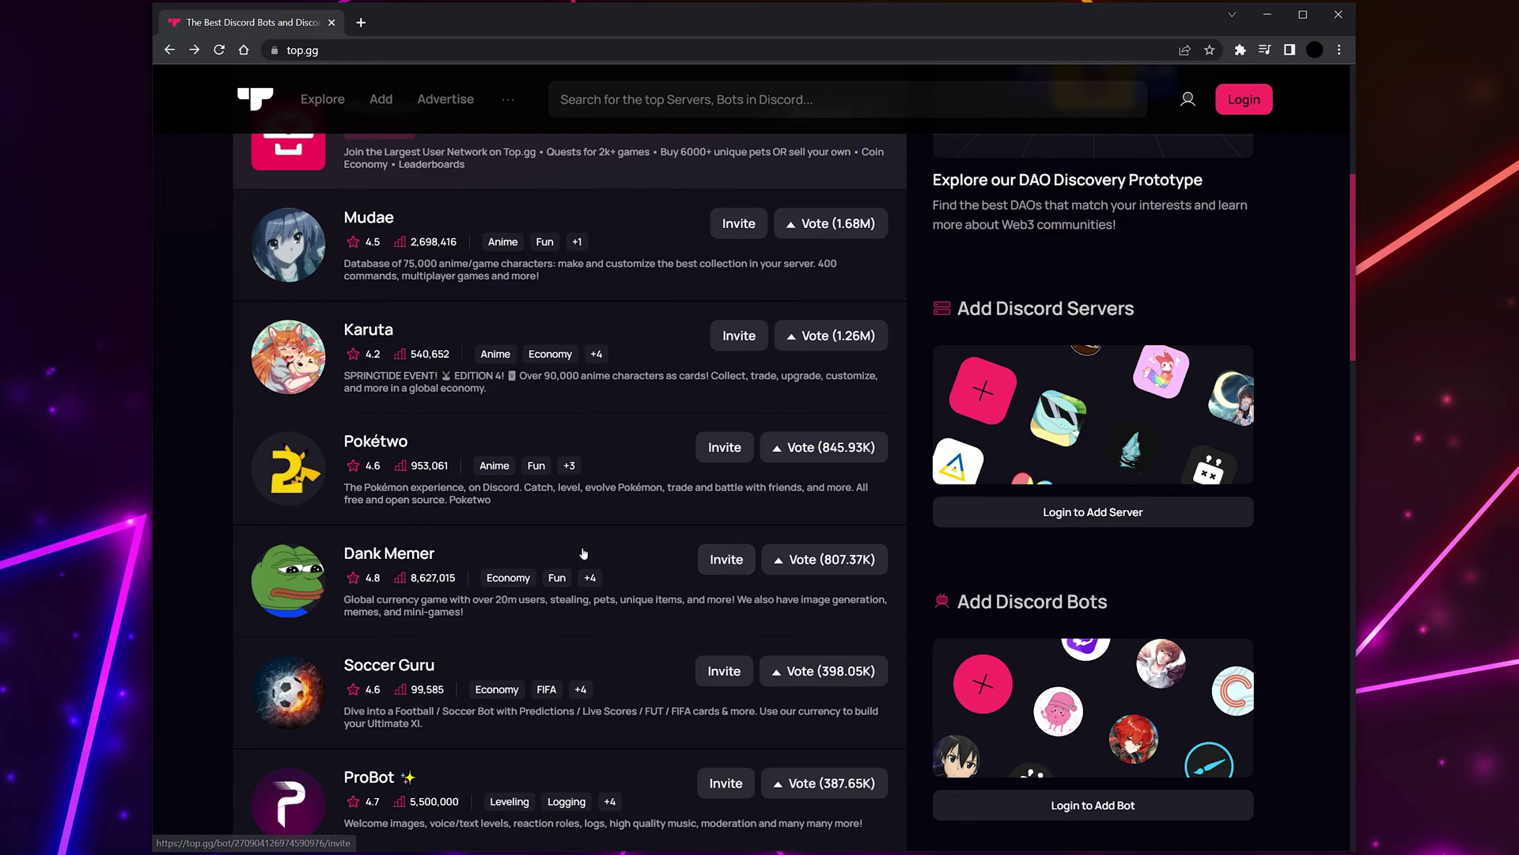
click(523, 549)
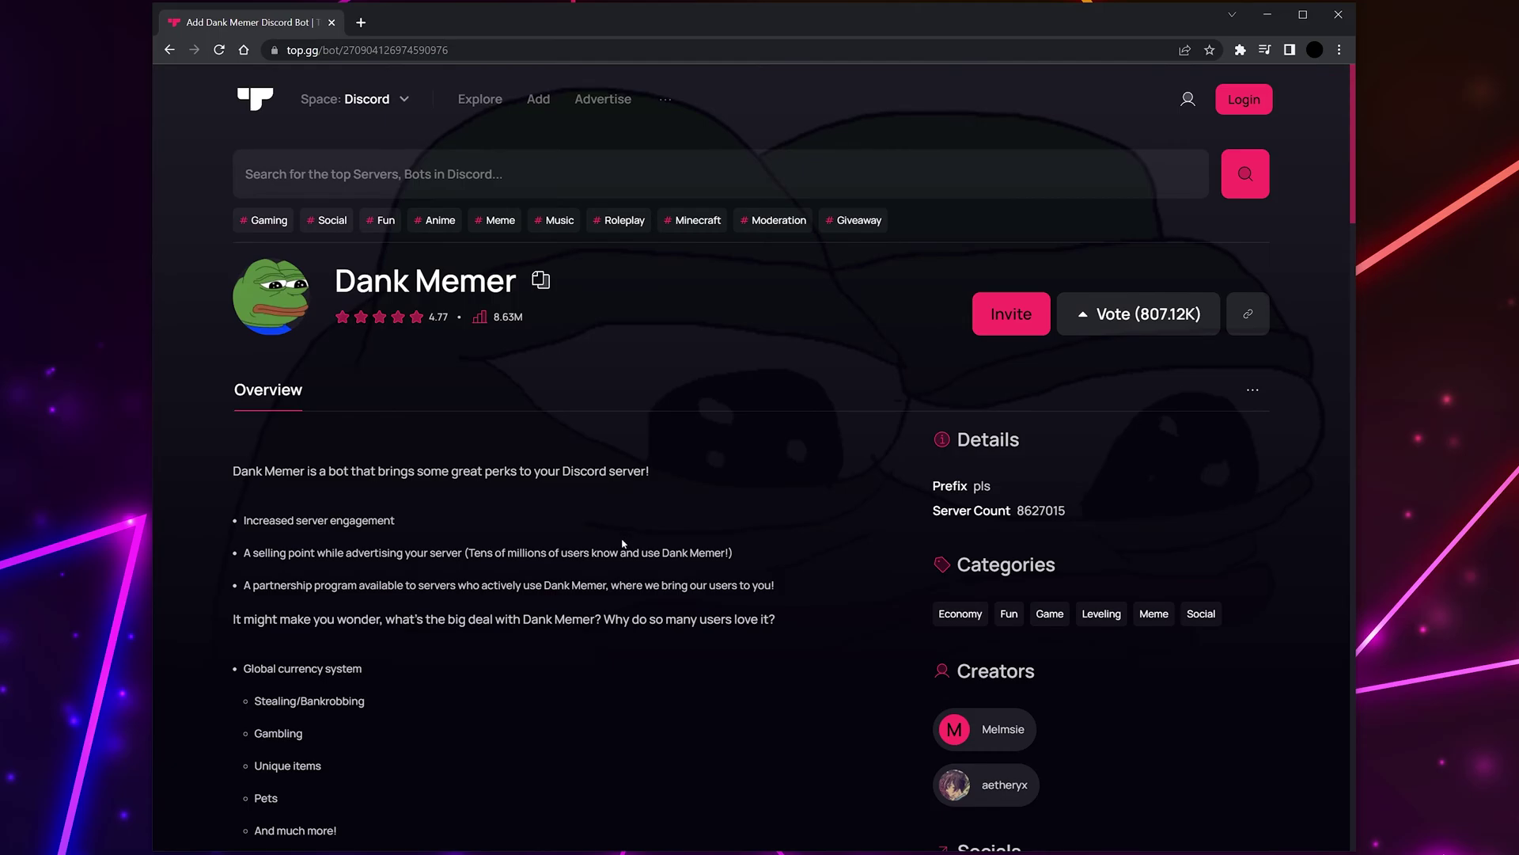
scroll(603, 548, down, 3)
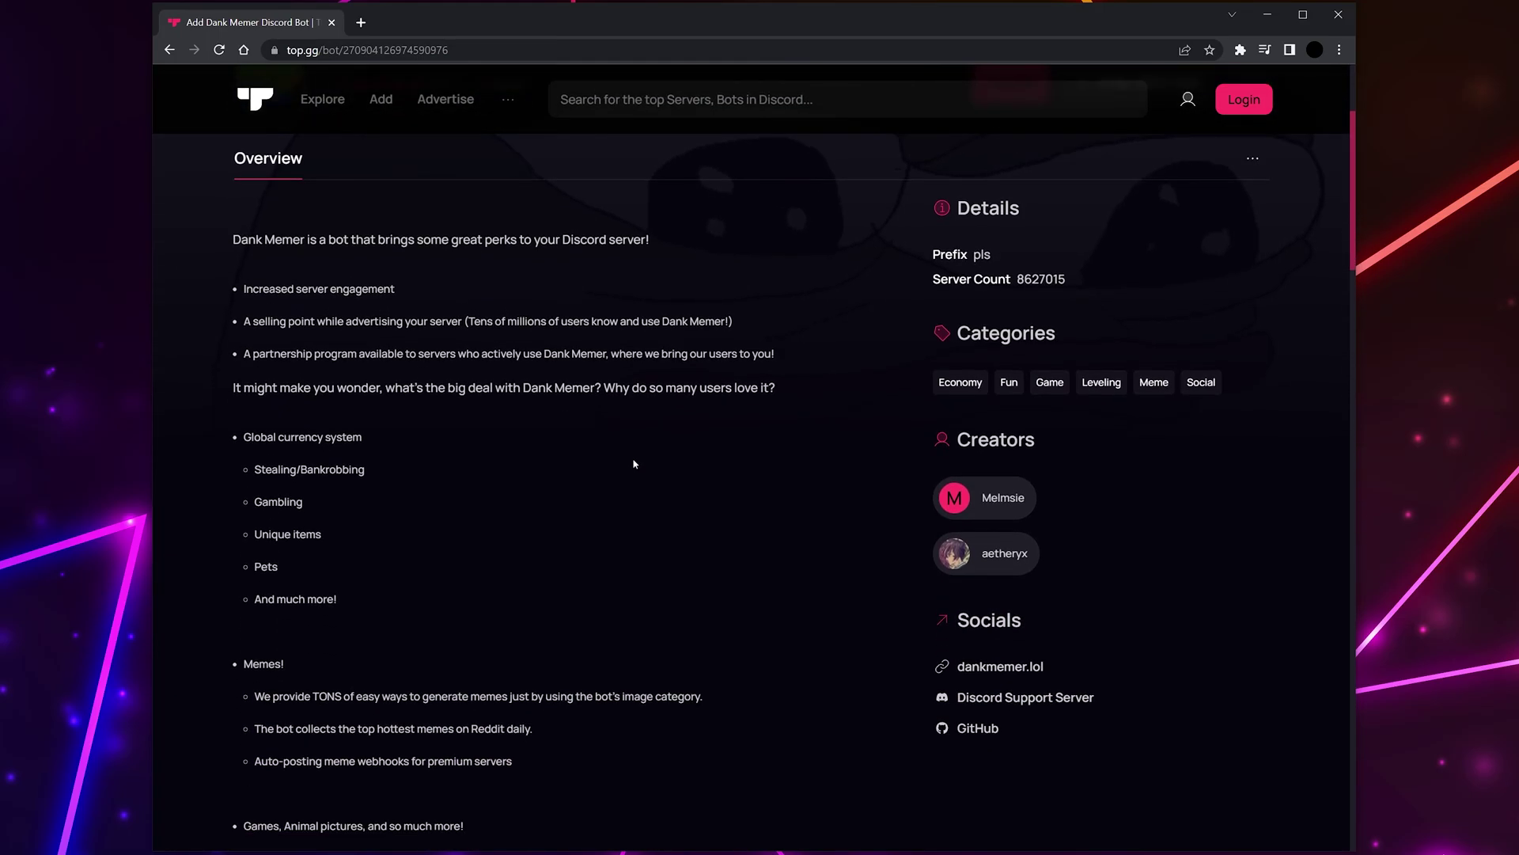
scroll(634, 465, down, 3)
scroll(635, 464, down, 3)
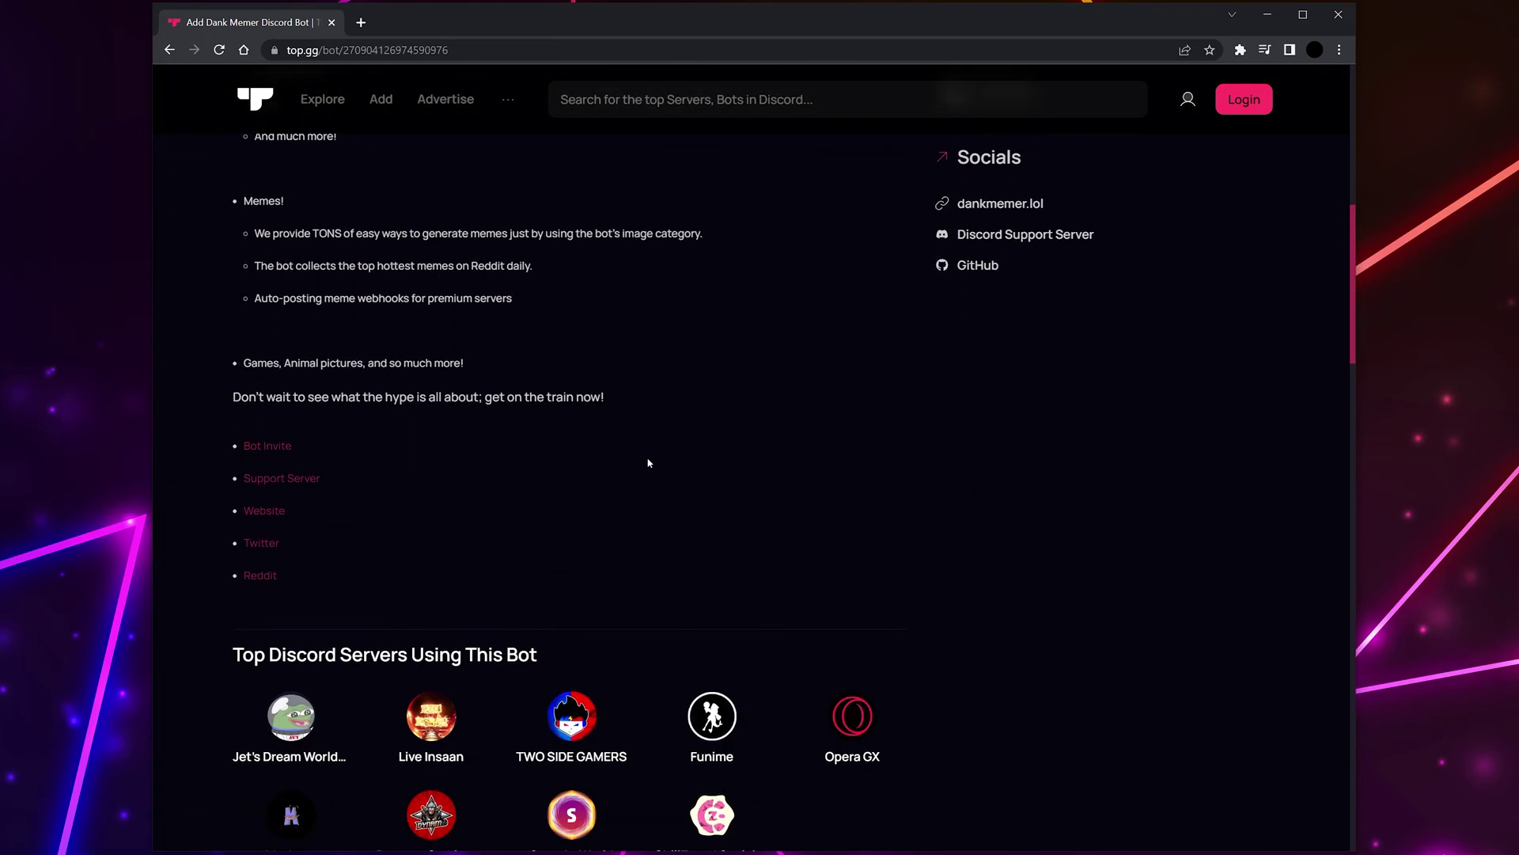
scroll(757, 494, up, 9)
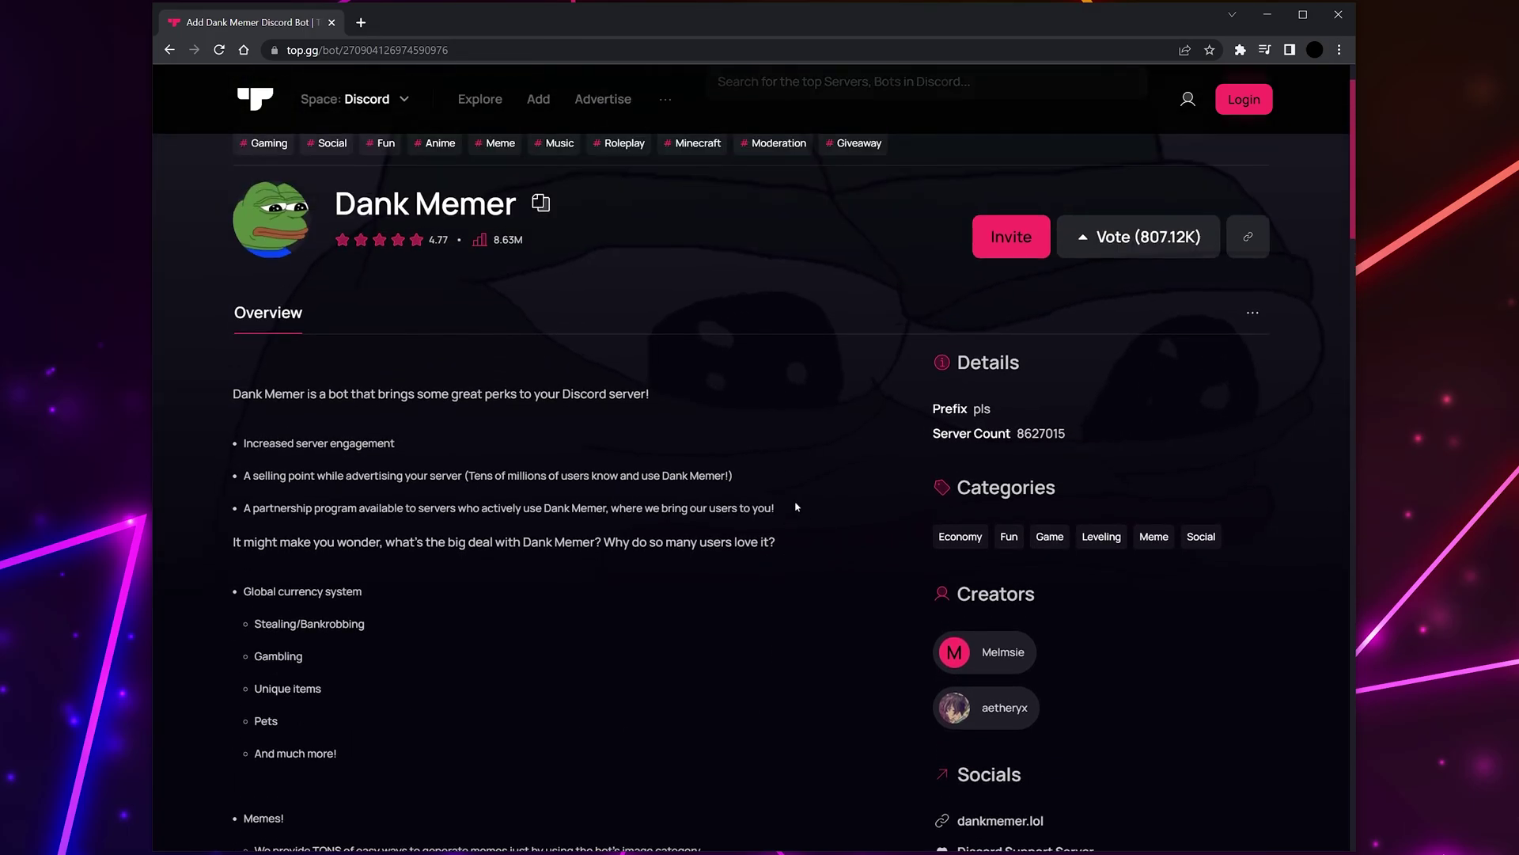
scroll(887, 487, down, 10)
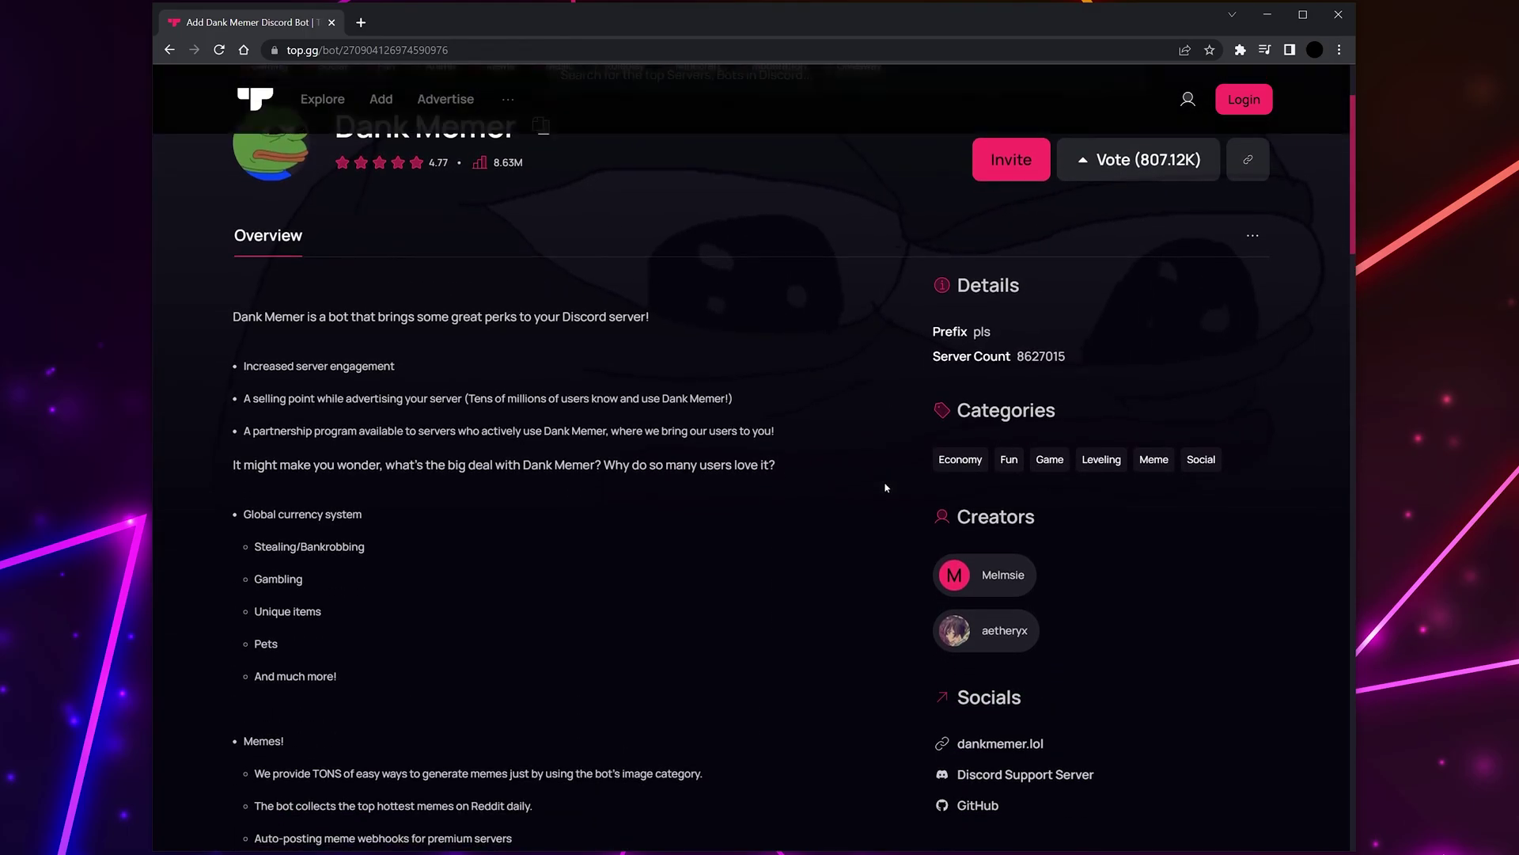
scroll(868, 474, up, 4)
scroll(867, 477, up, 6)
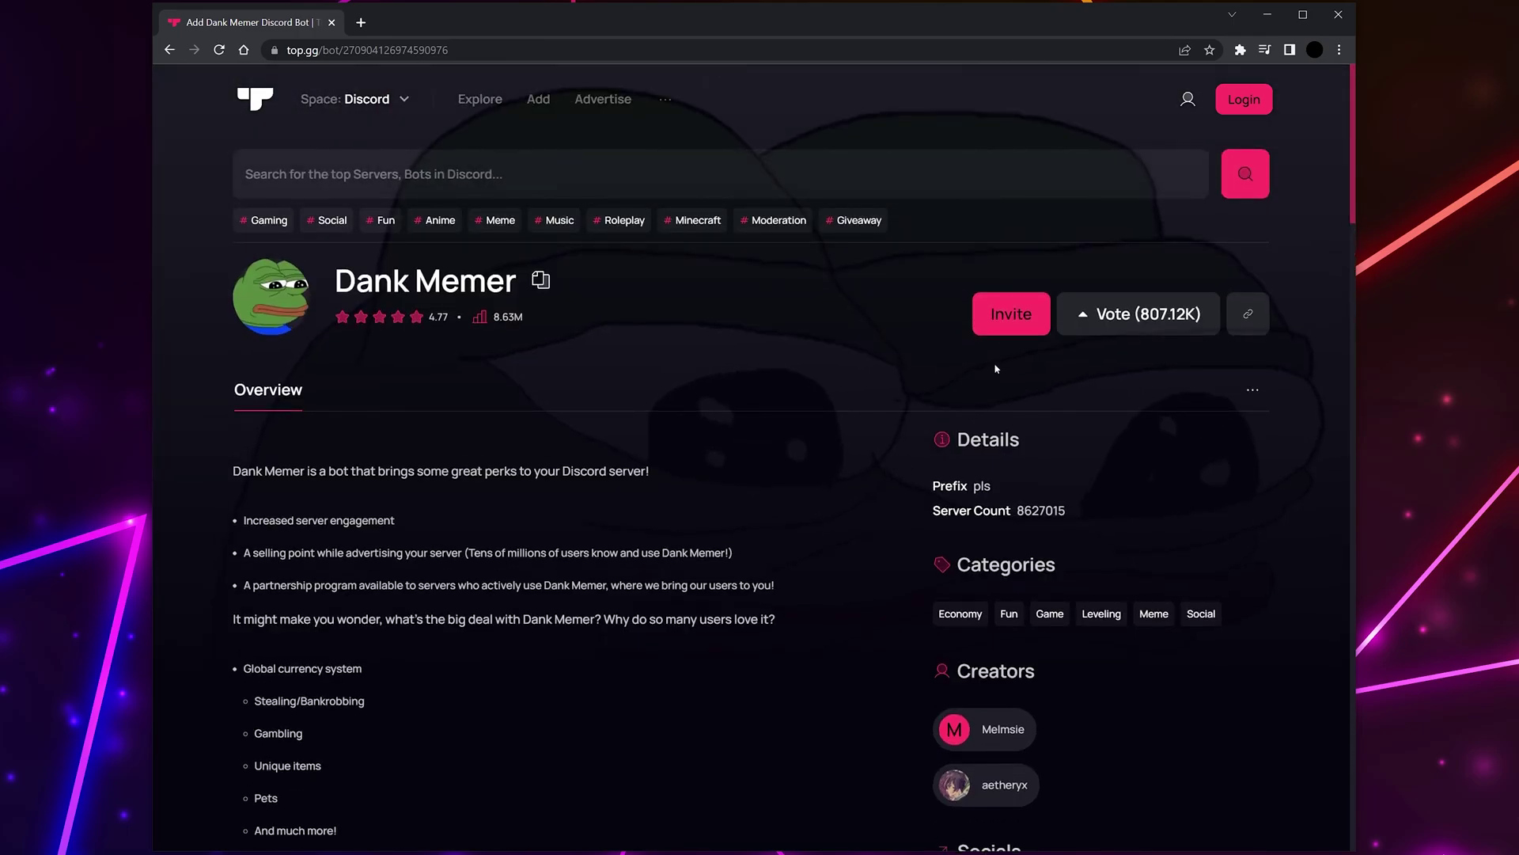
Step: Invite Dank Memer from its top.gg page, choose Tut as the server to add it to and continue to the permissions
click(1000, 321)
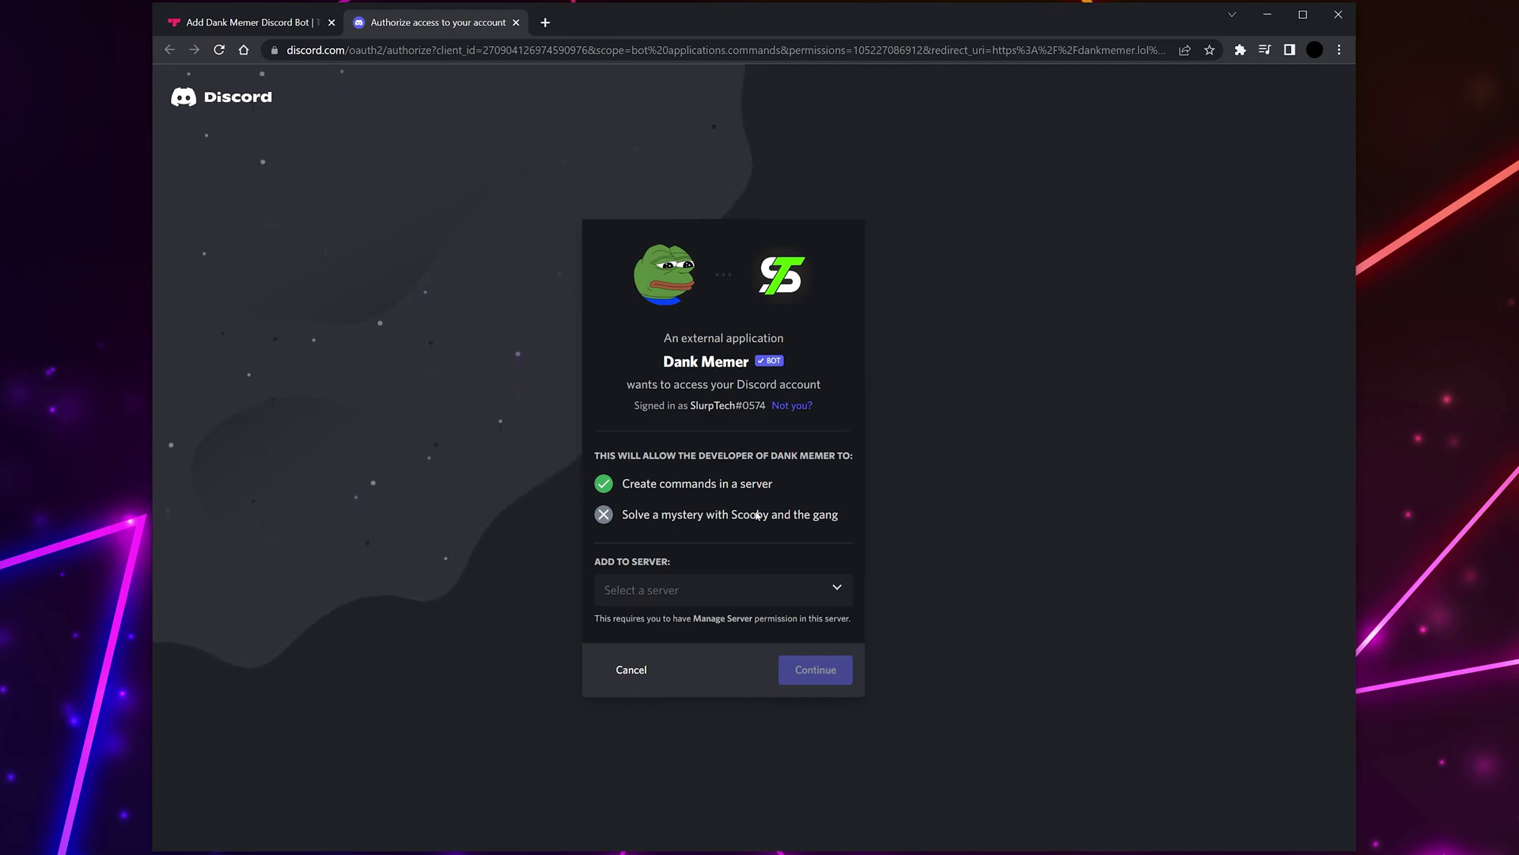
click(716, 589)
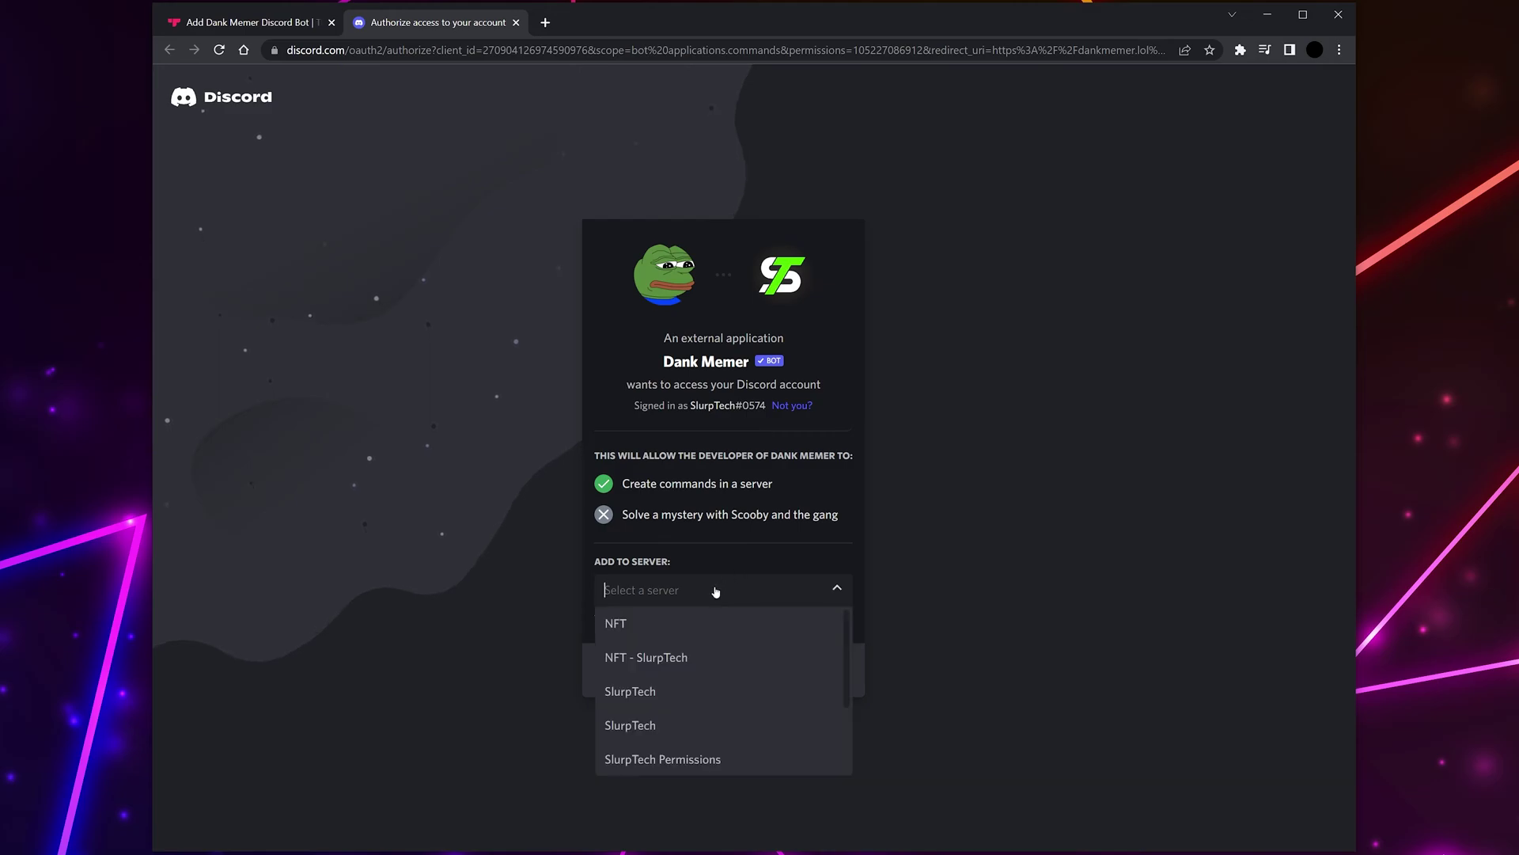
scroll(681, 688, down, 2)
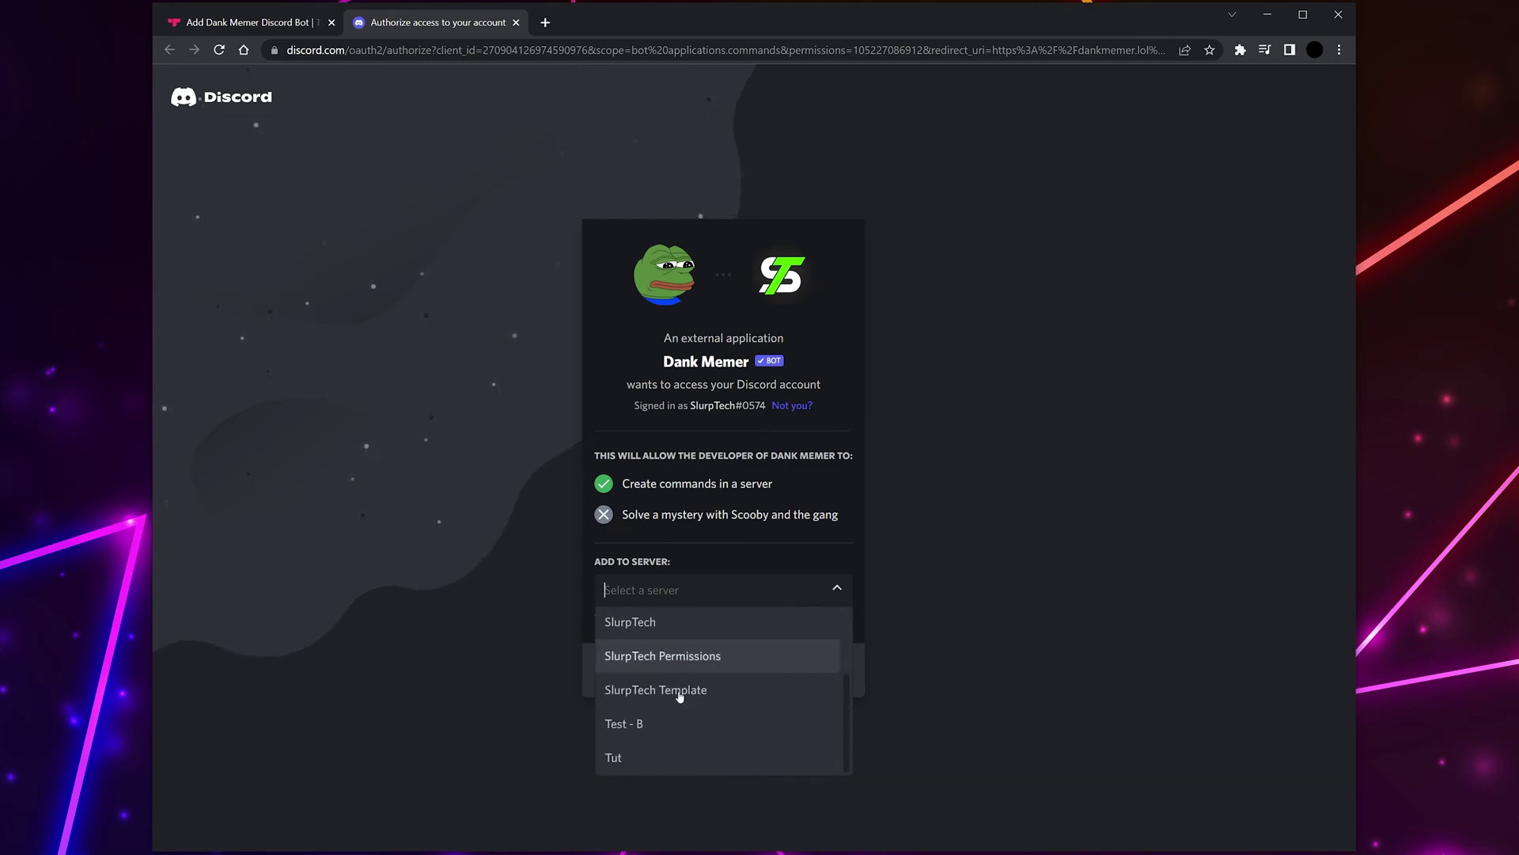
click(632, 764)
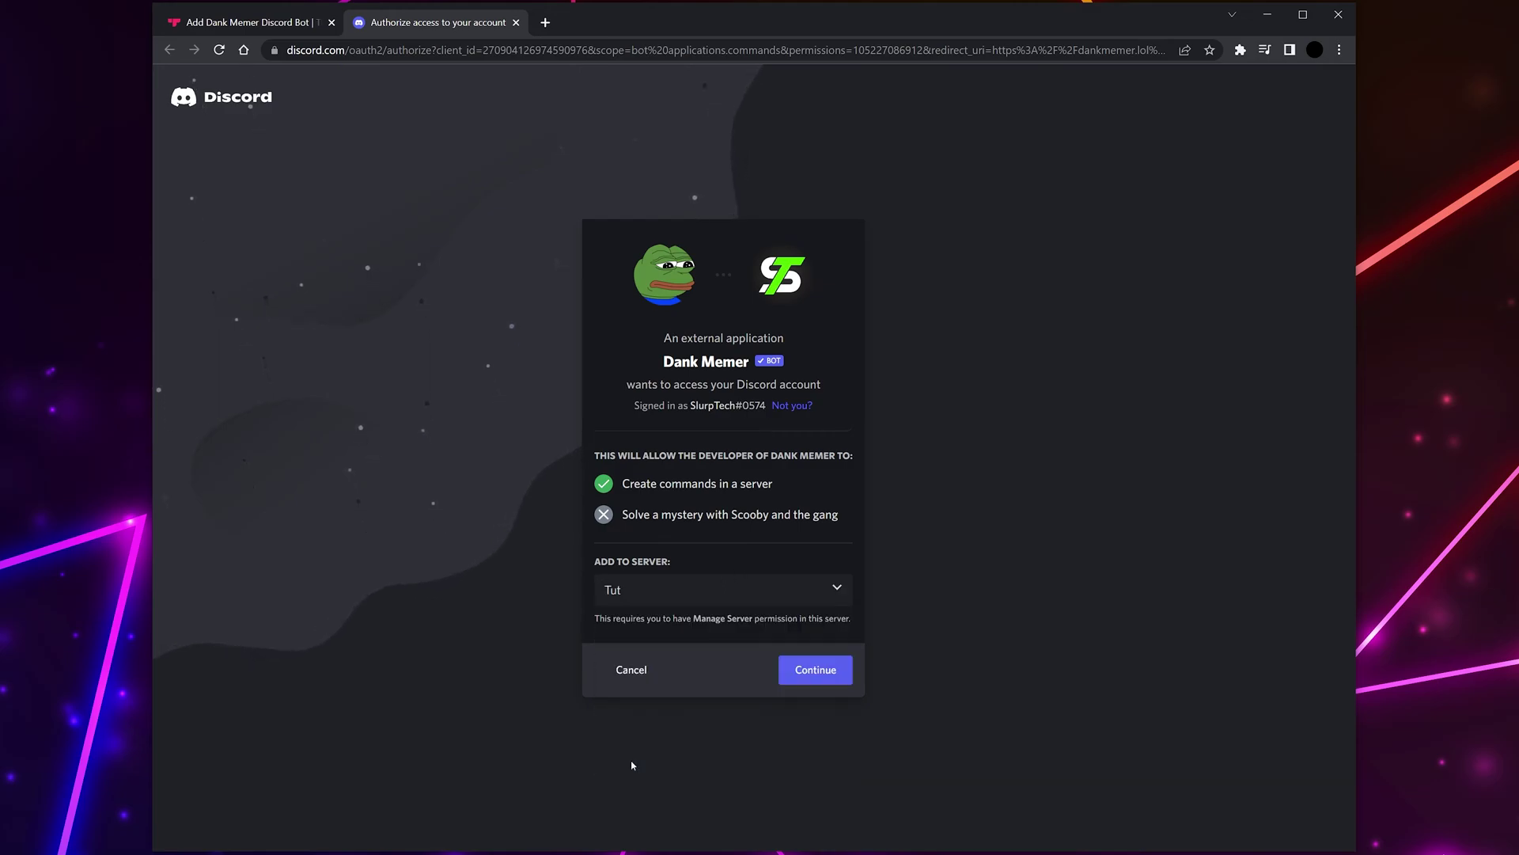
click(808, 681)
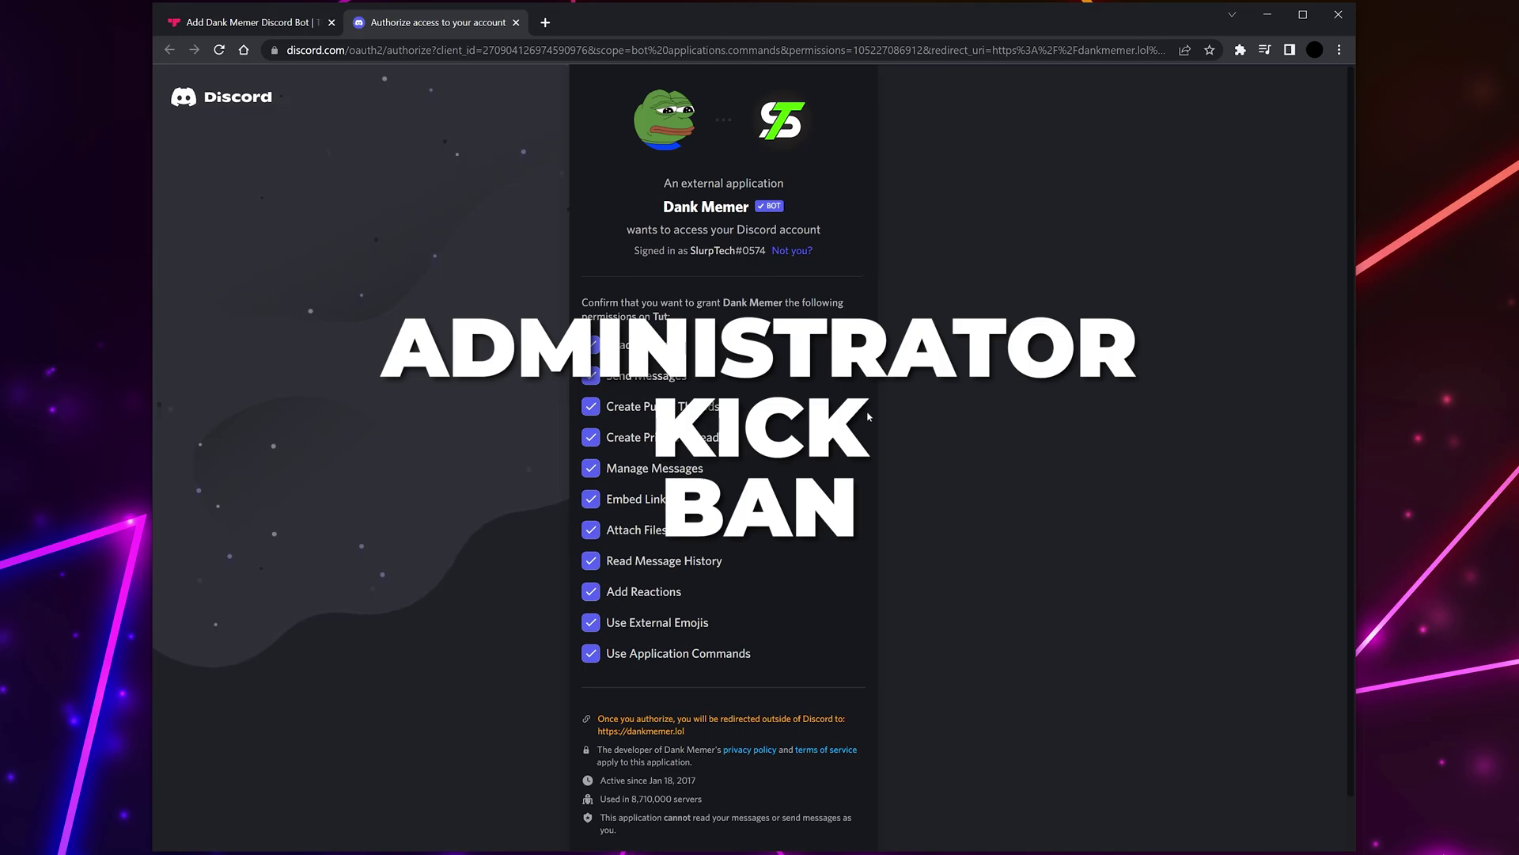
Step: Authorize Dank Memer on the Tut server with all requested permissions kept and complete the human verification
scroll(868, 417, down, 1)
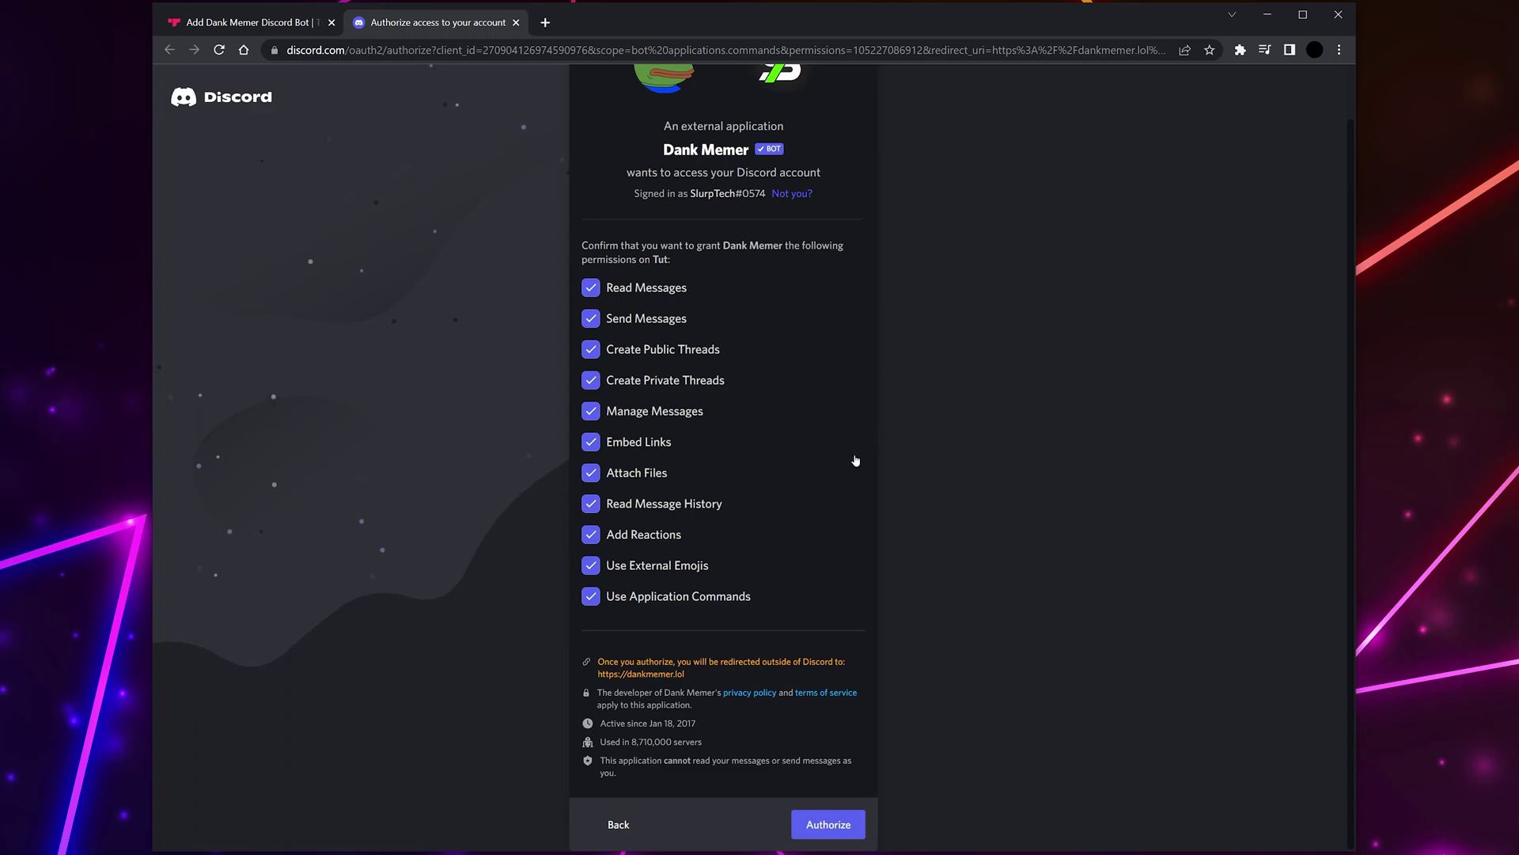
click(828, 823)
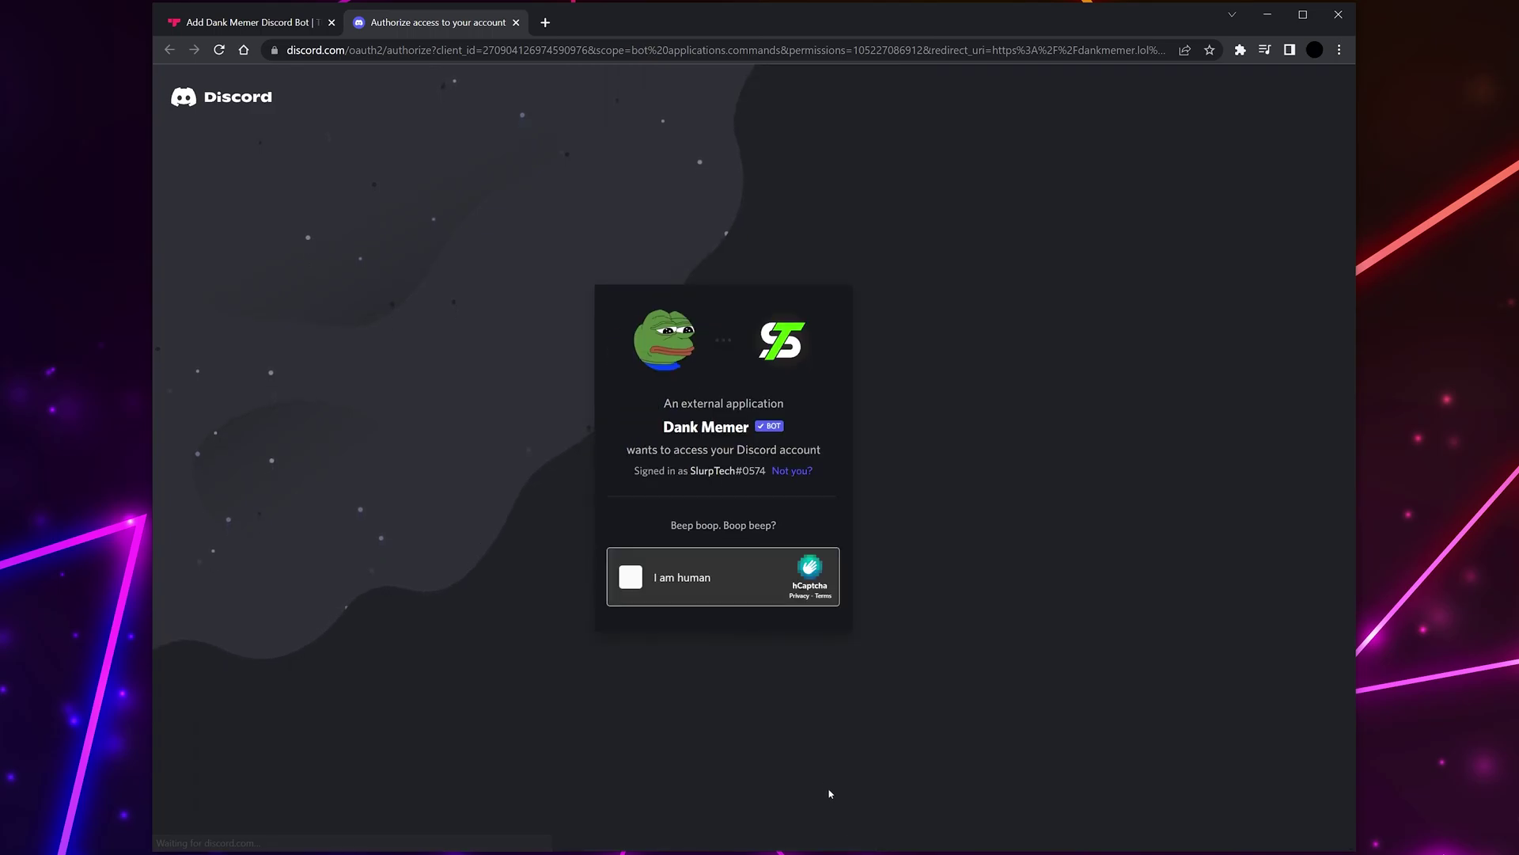
click(631, 584)
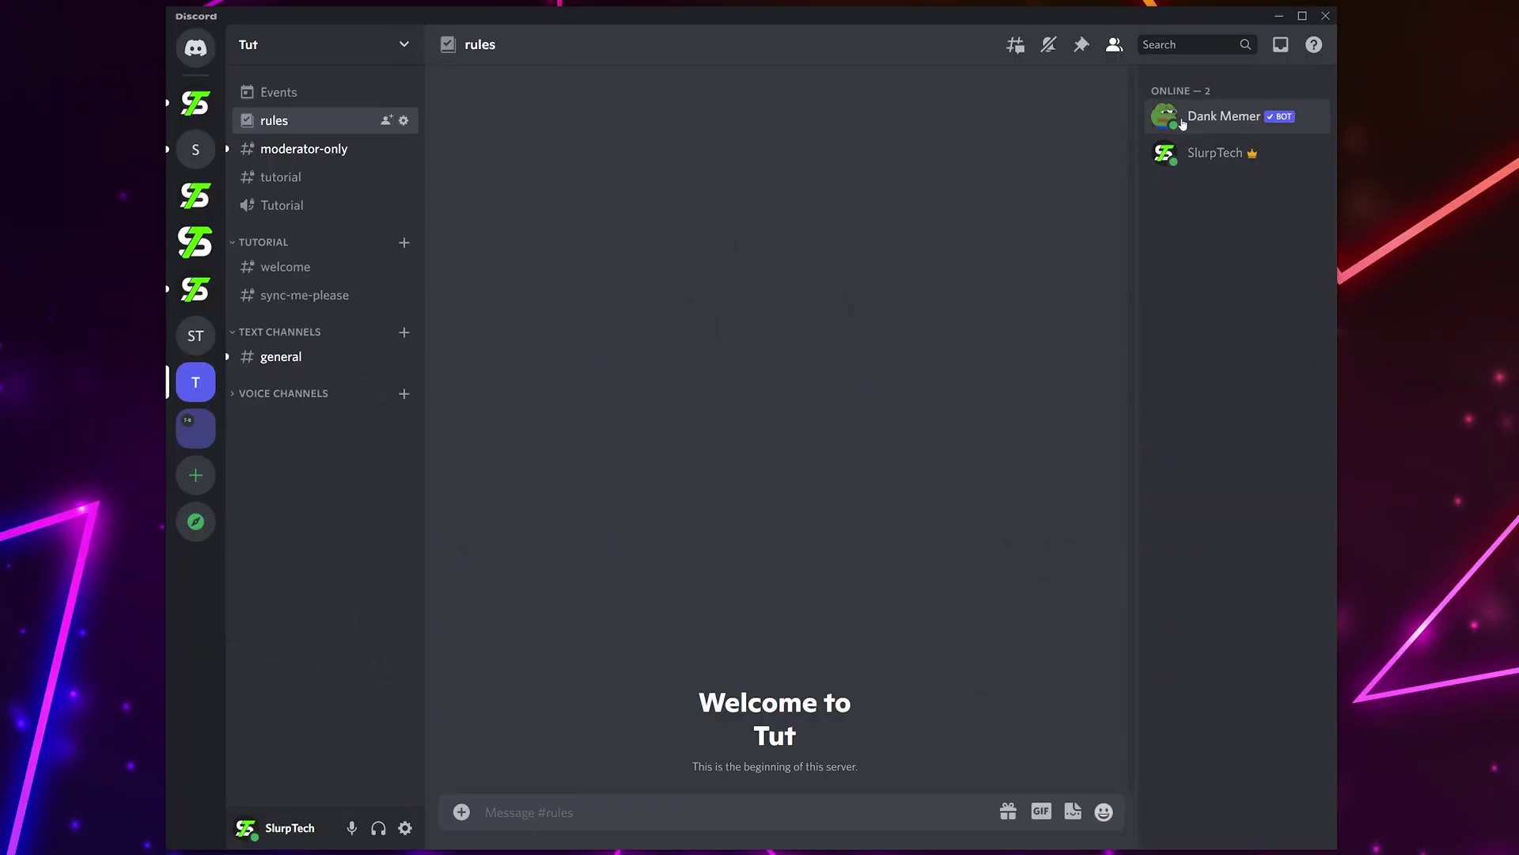
Step: Switch to the Discord app, assign the Bots role to Dank Memer in the Tut server's member settings and leave the settings
click(379, 49)
click(307, 154)
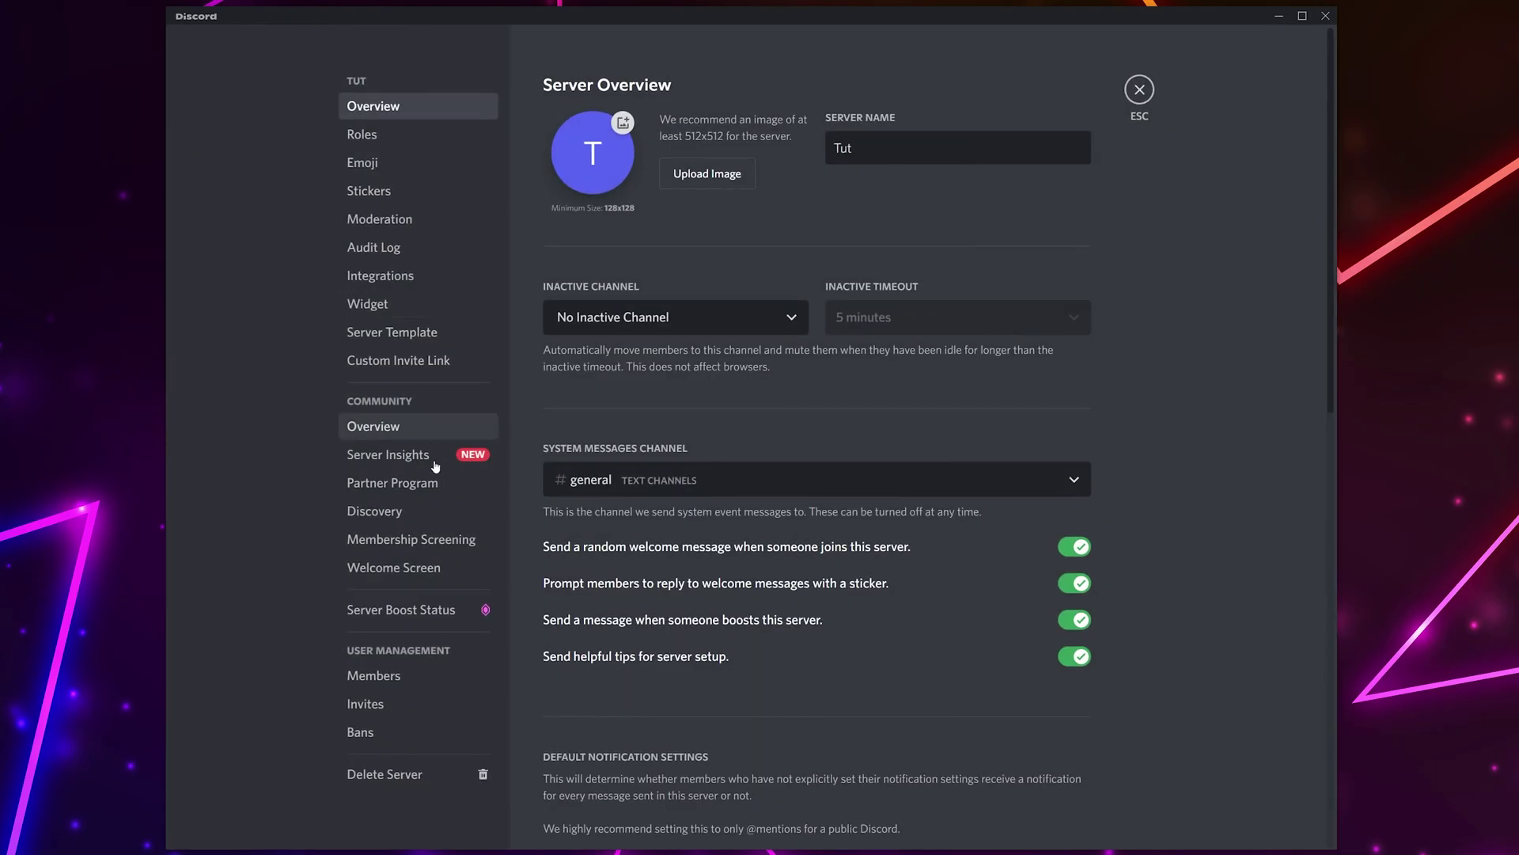
click(401, 679)
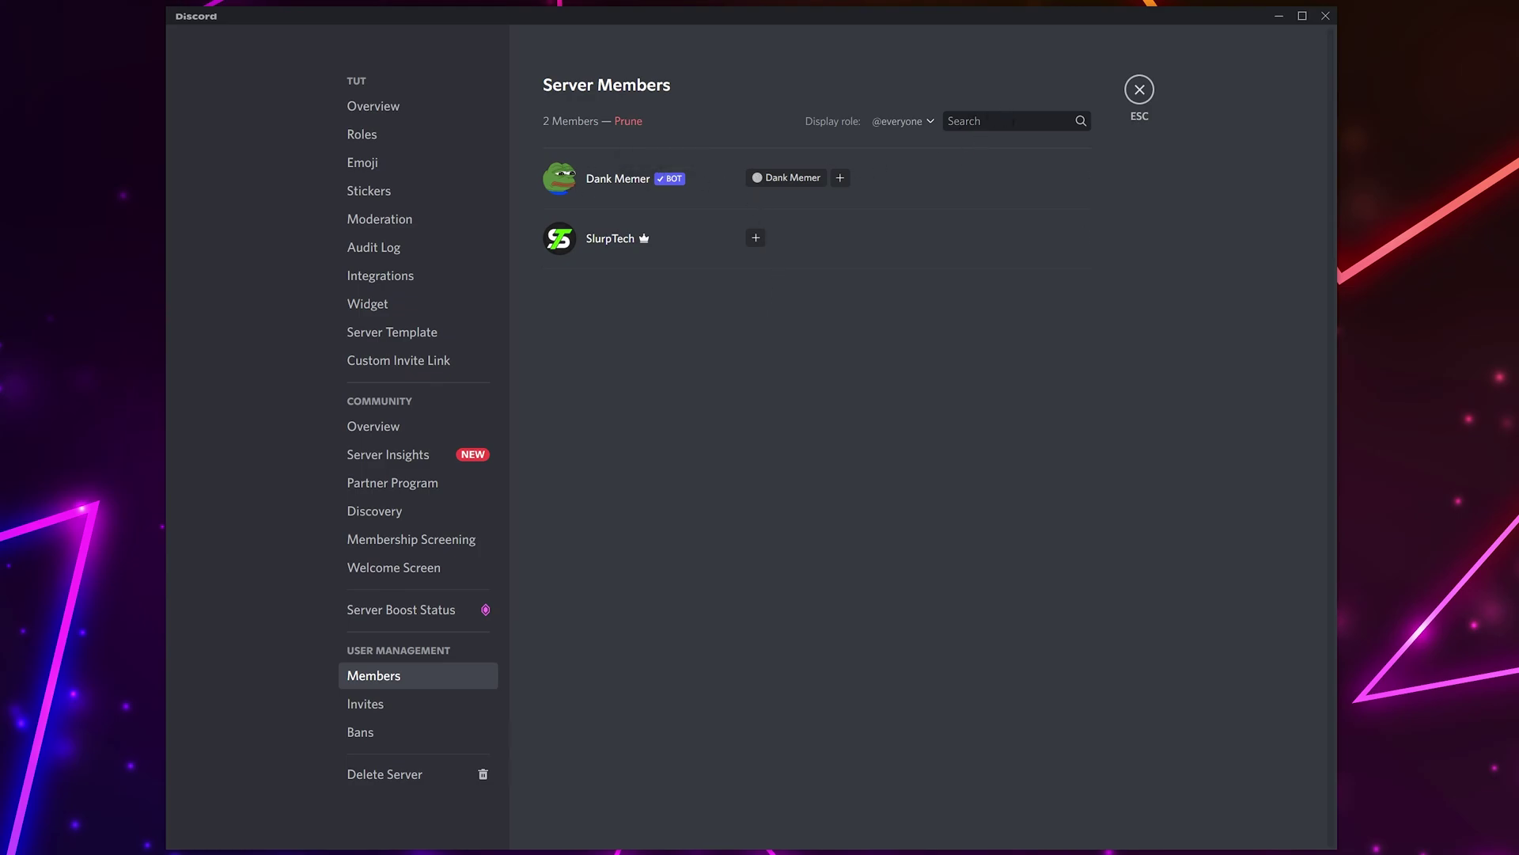
click(840, 179)
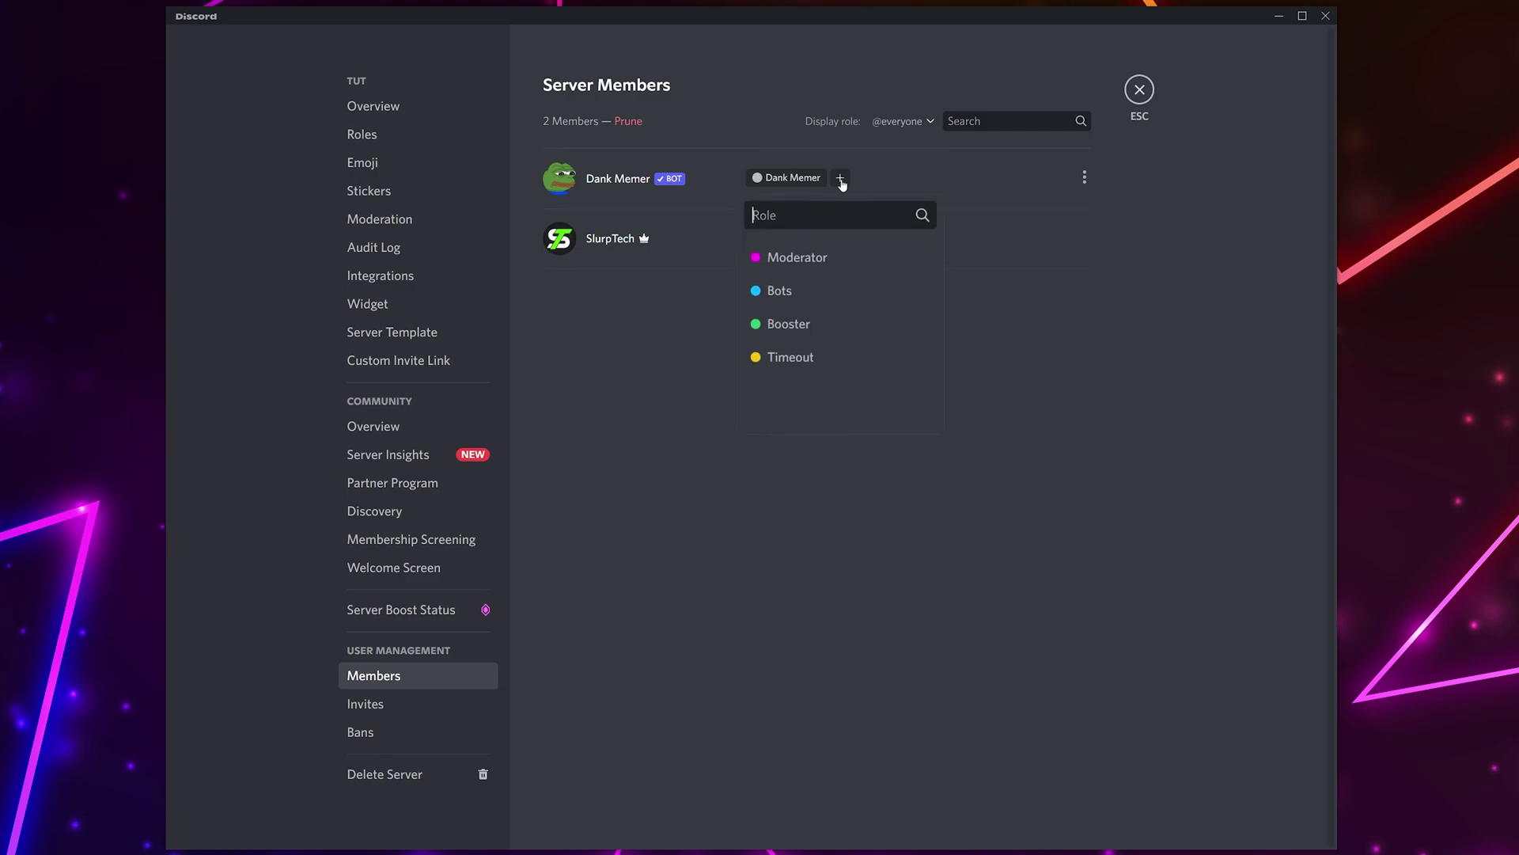
click(785, 299)
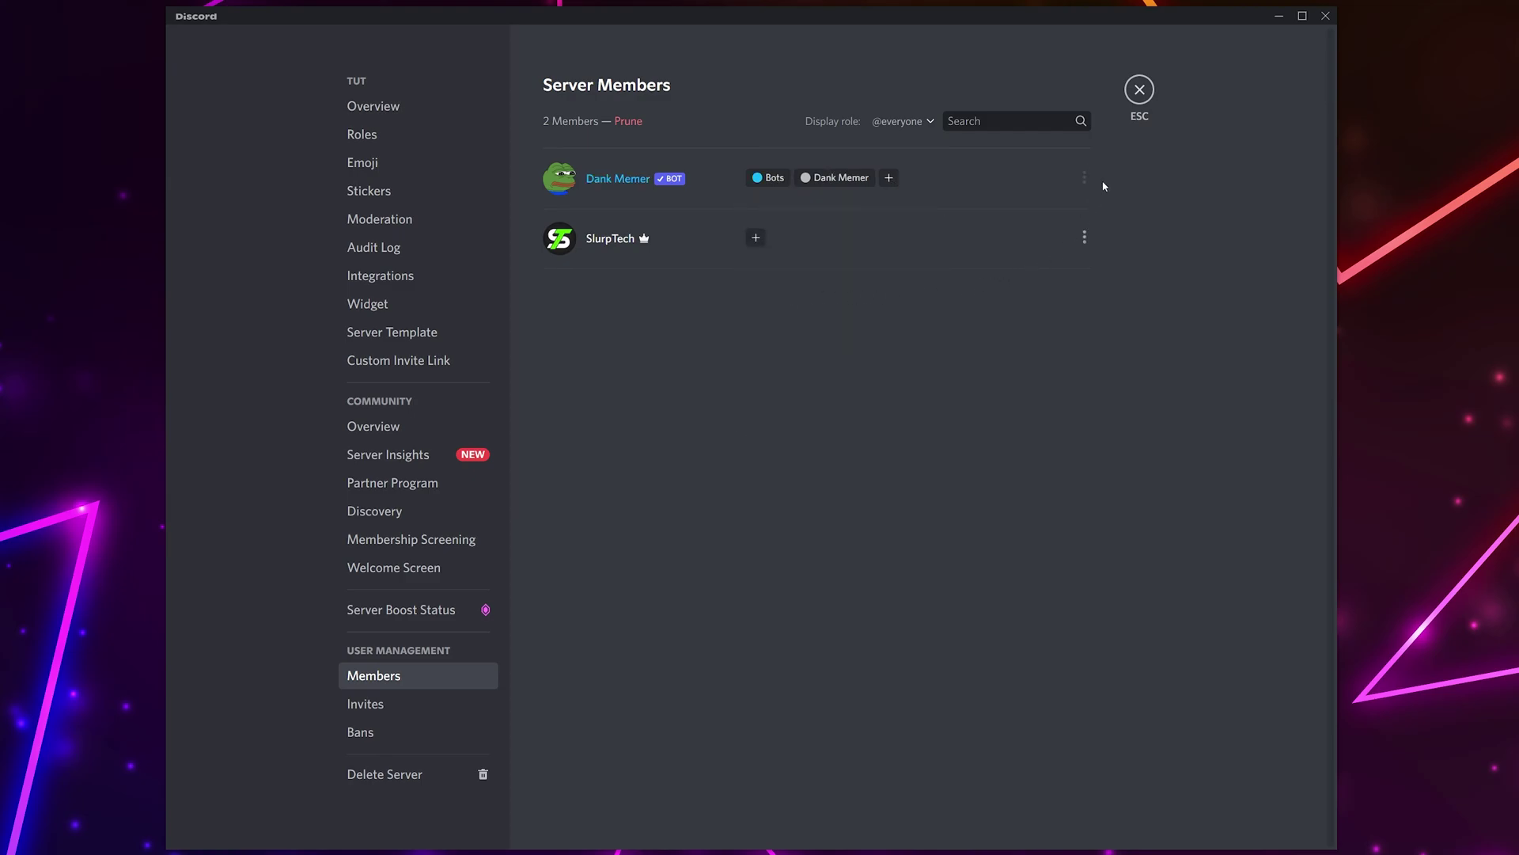
click(1139, 89)
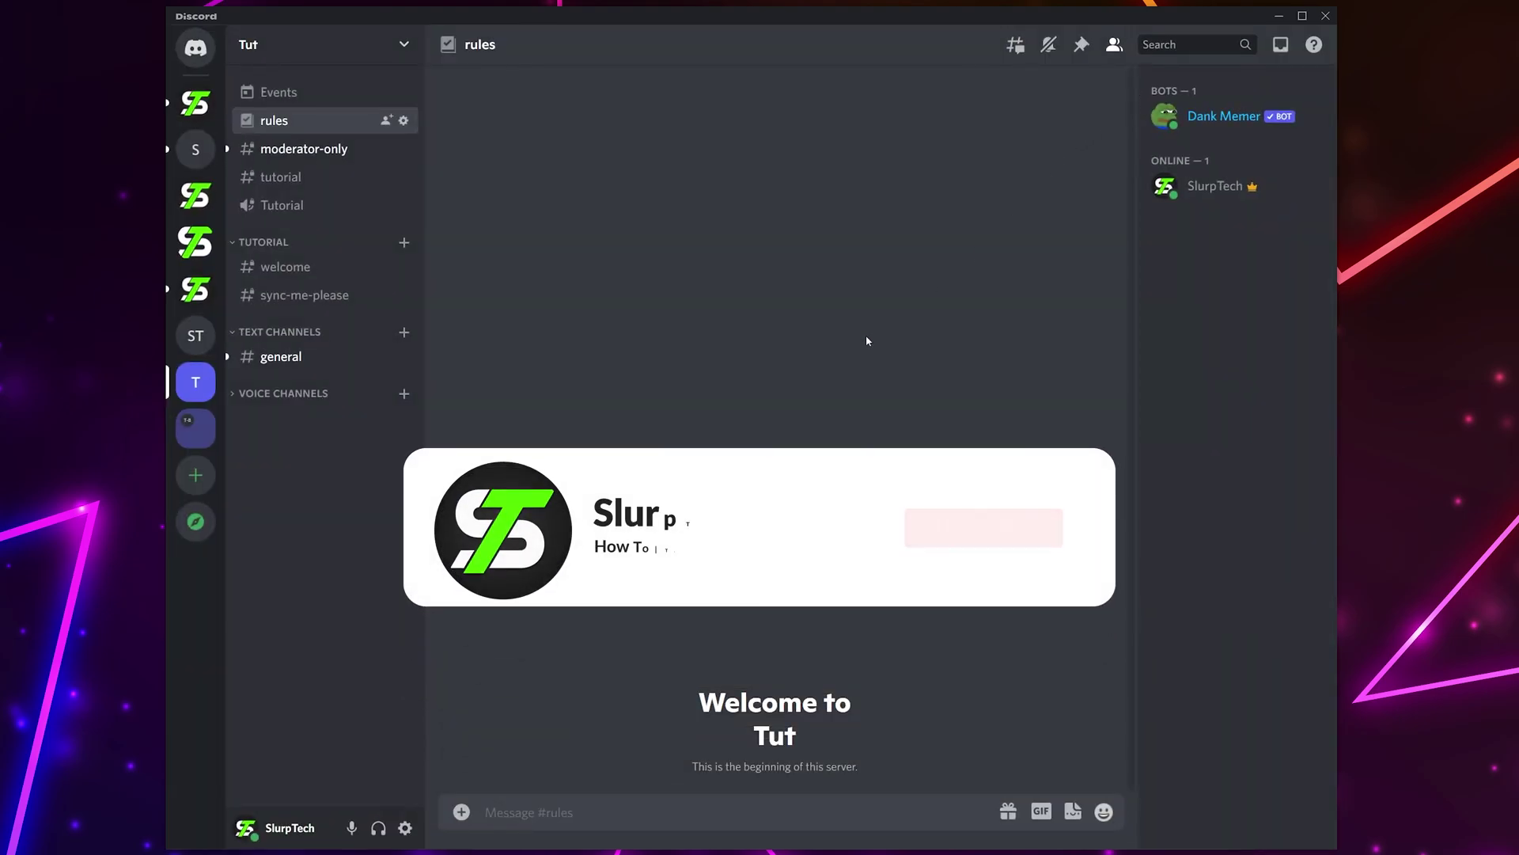